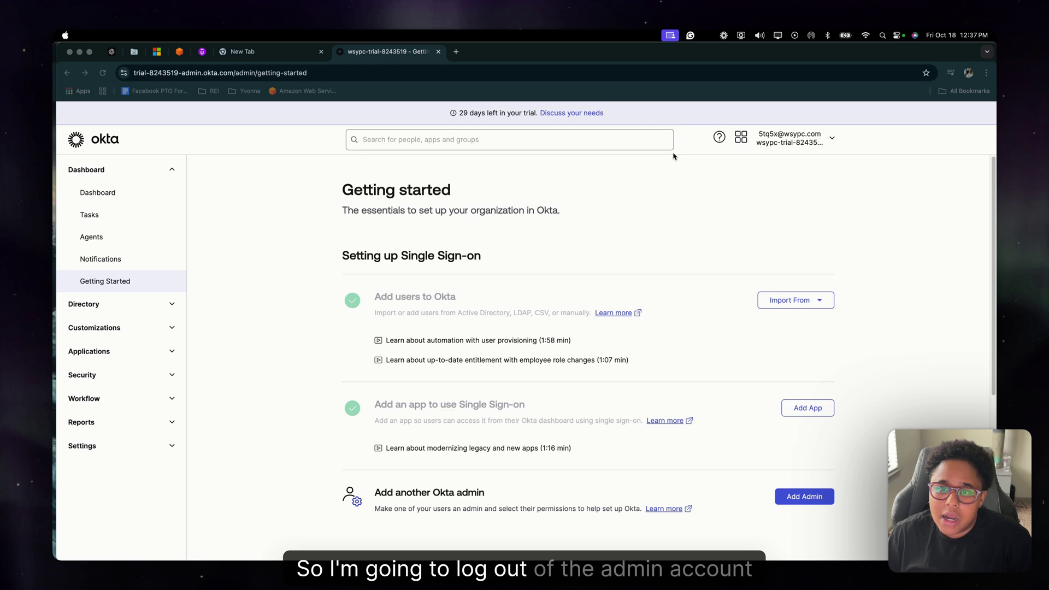
- Sign back into the admin console with the saved password and open the Directory Groups list
left_click(810, 158)
left_click(831, 141)
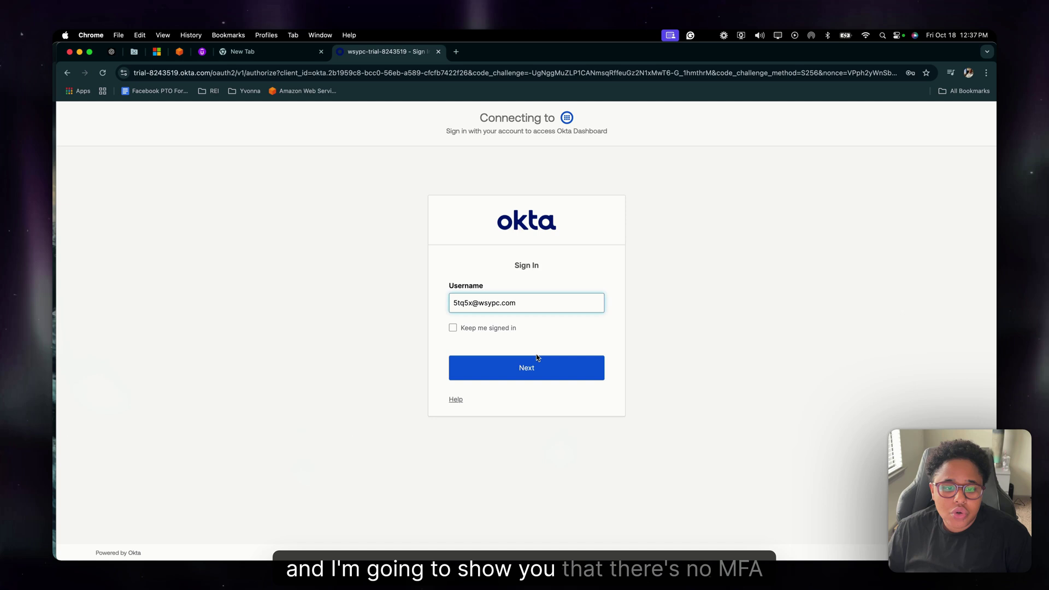
left_click(538, 369)
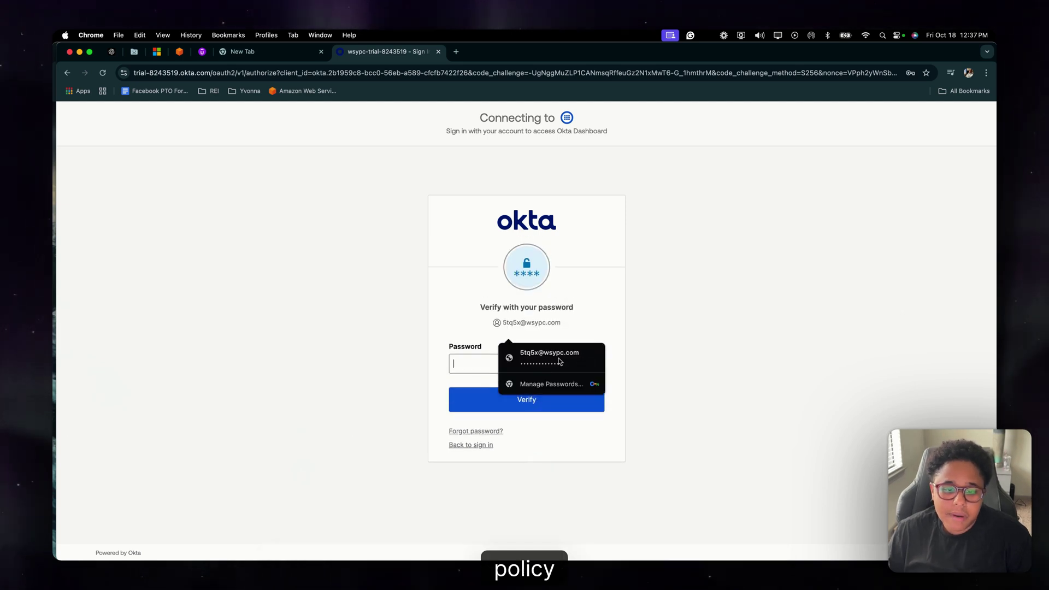
left_click(554, 357)
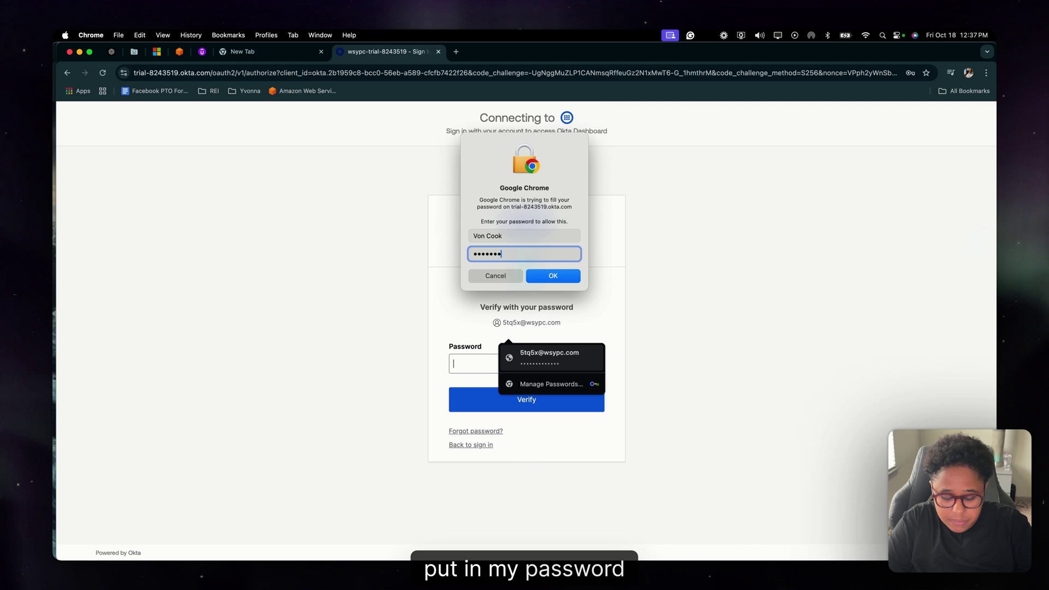
type("••••••••••••")
key("Return")
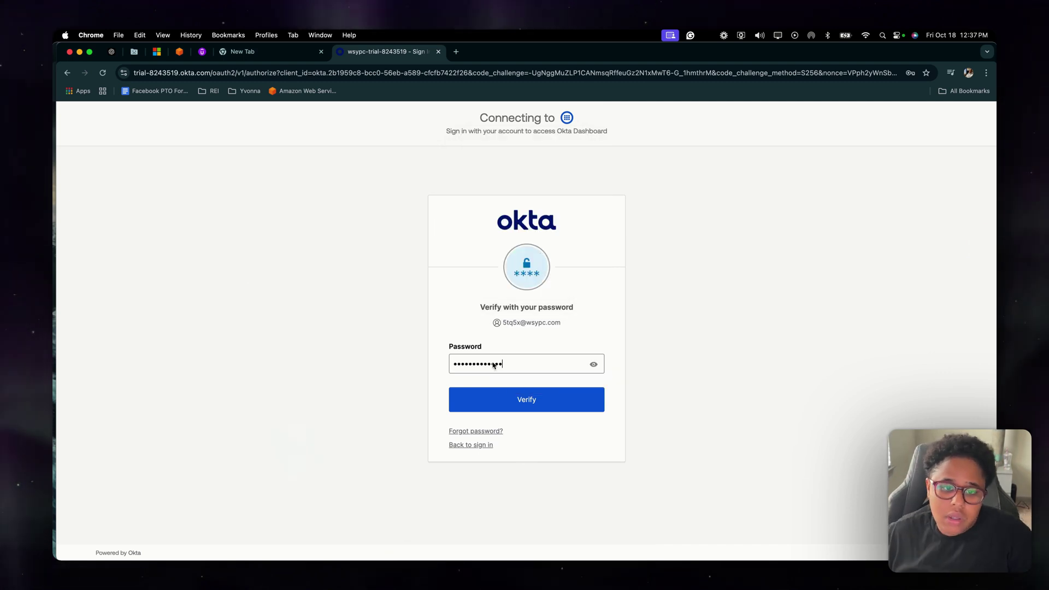
left_click(482, 399)
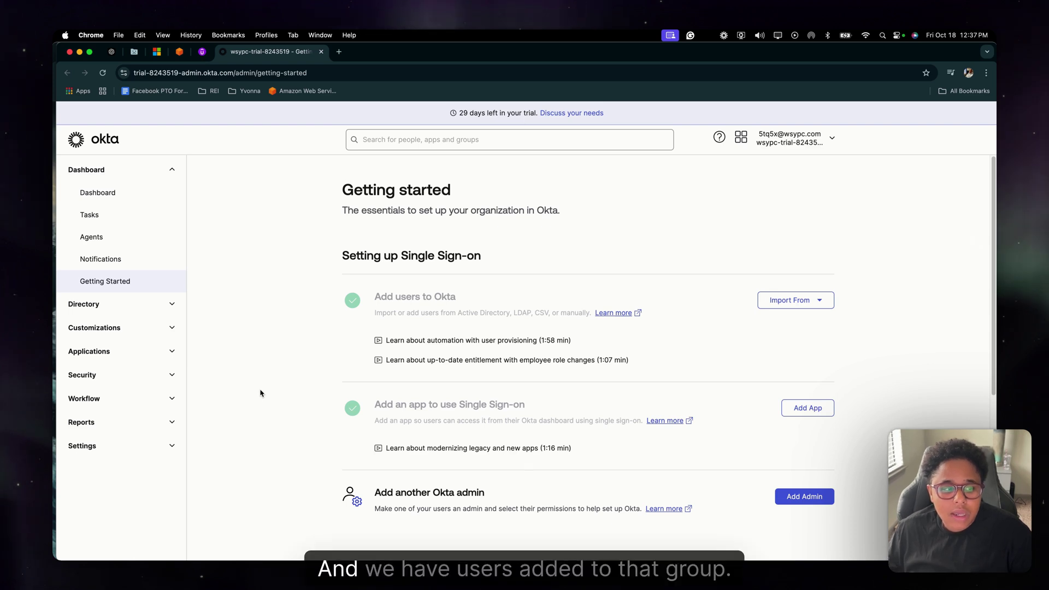
left_click(118, 311)
left_click(112, 348)
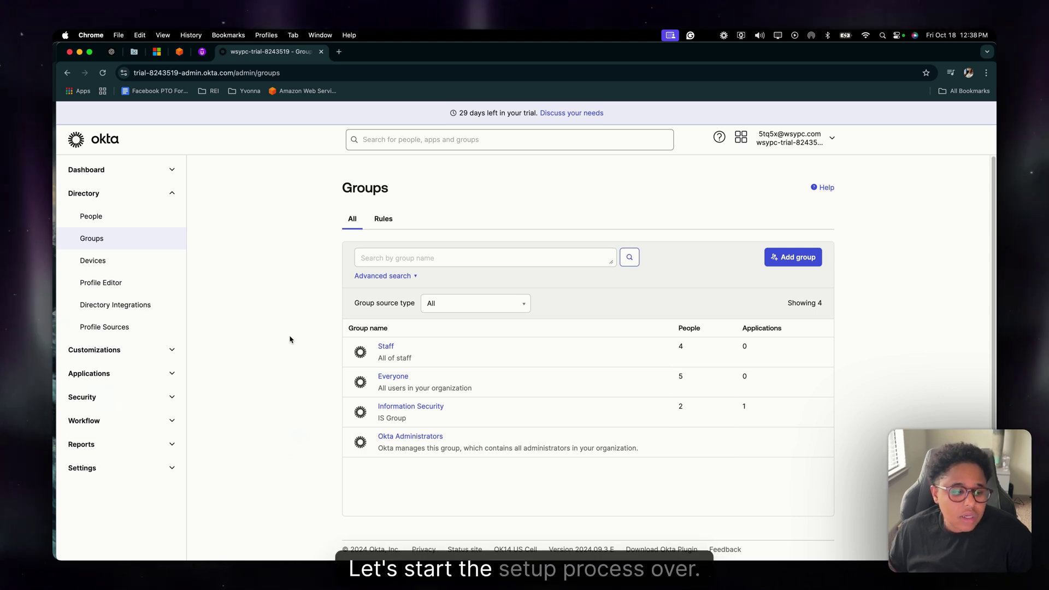
- Add global session policy 'Staff MFA Policy', described 'MFA for all staff', for the Staff group
left_click(160, 407)
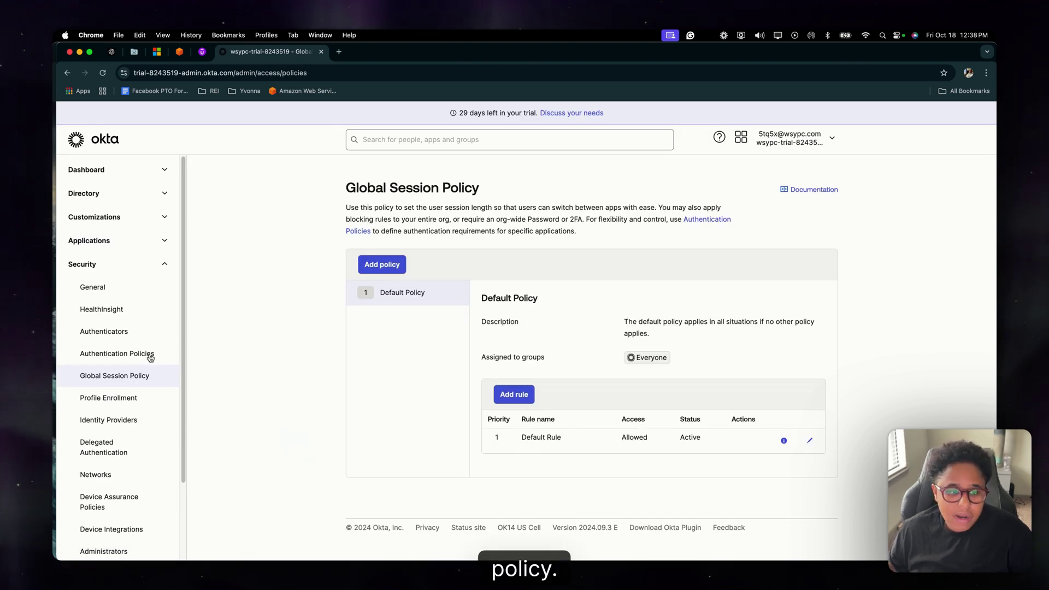
left_click(377, 266)
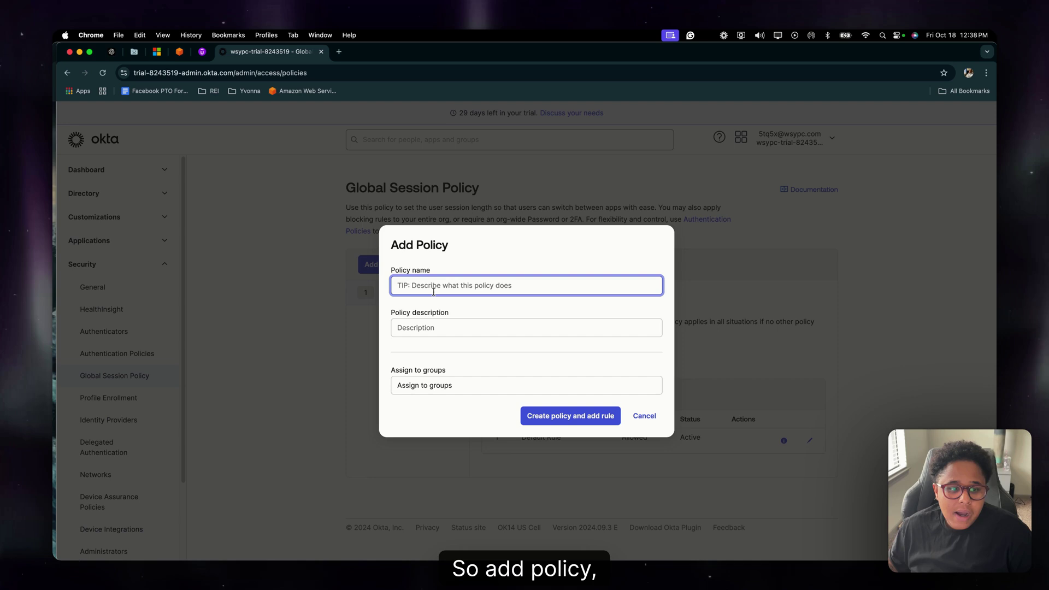
type("Staf")
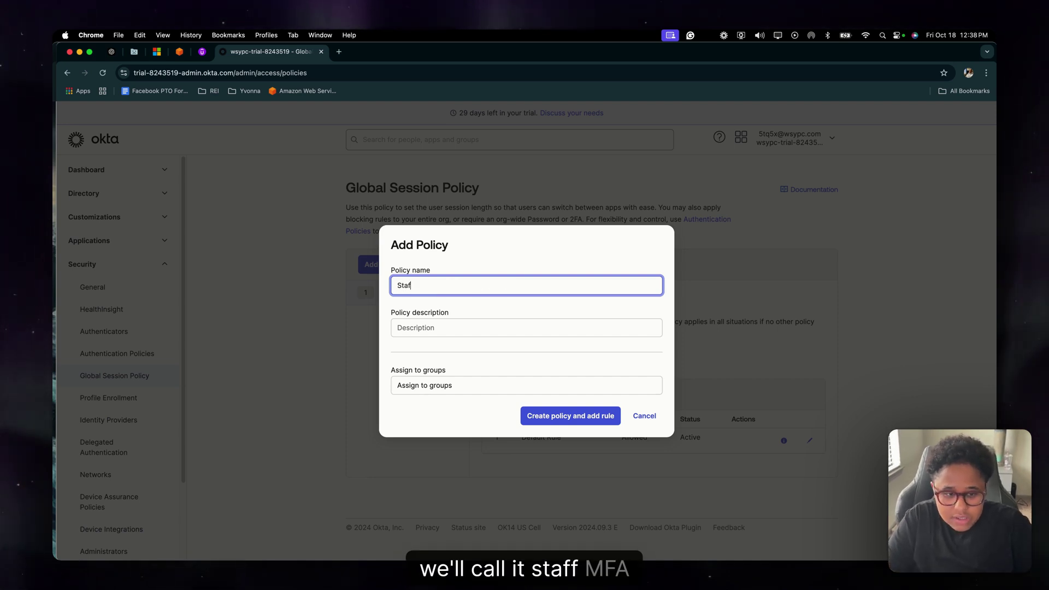
type("f MFA Pol")
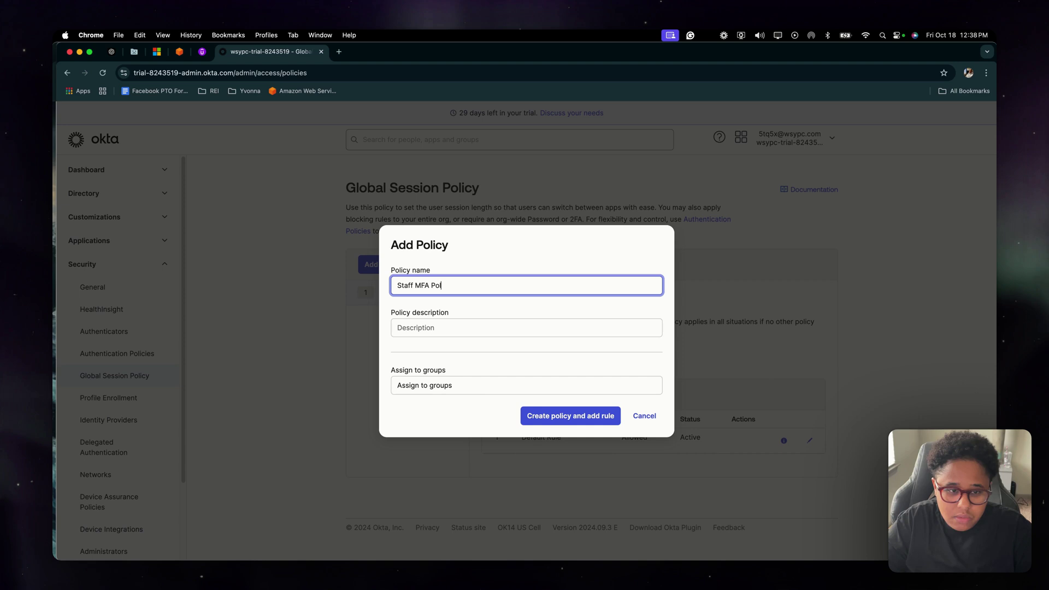
type("icy")
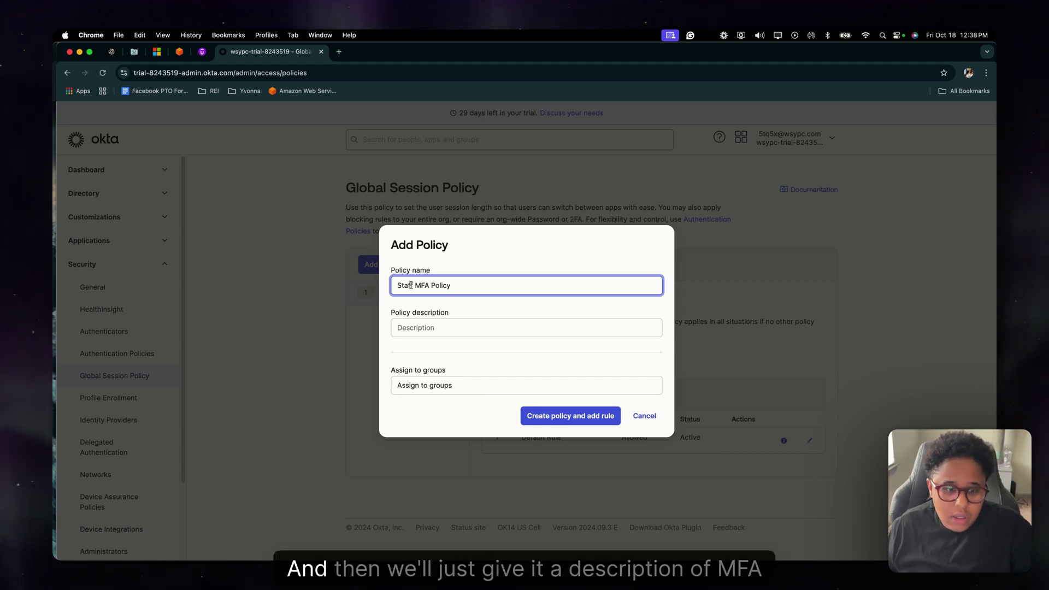
left_click(432, 328)
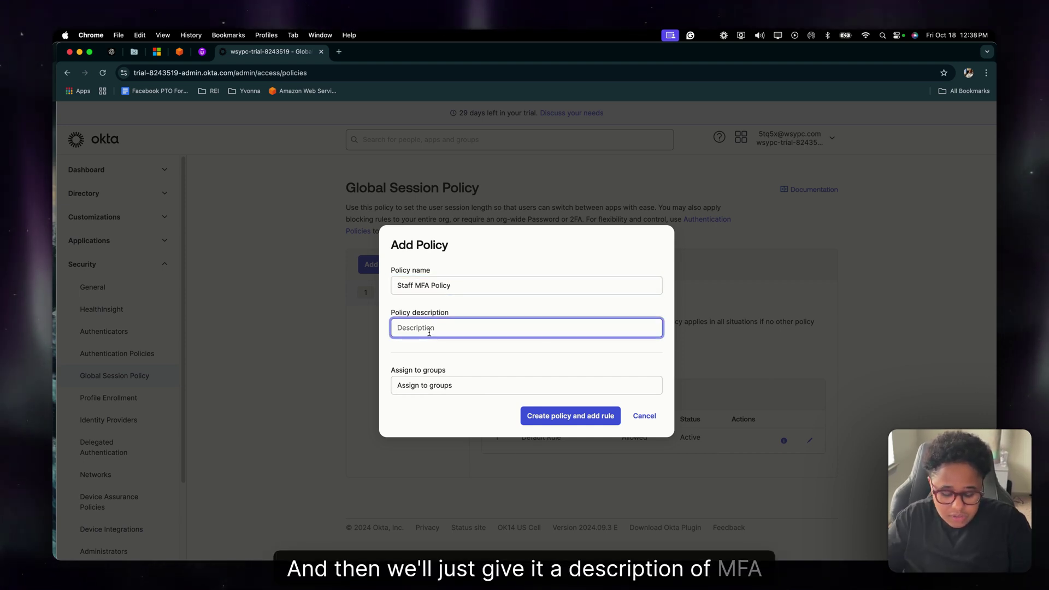
type("MFA for a")
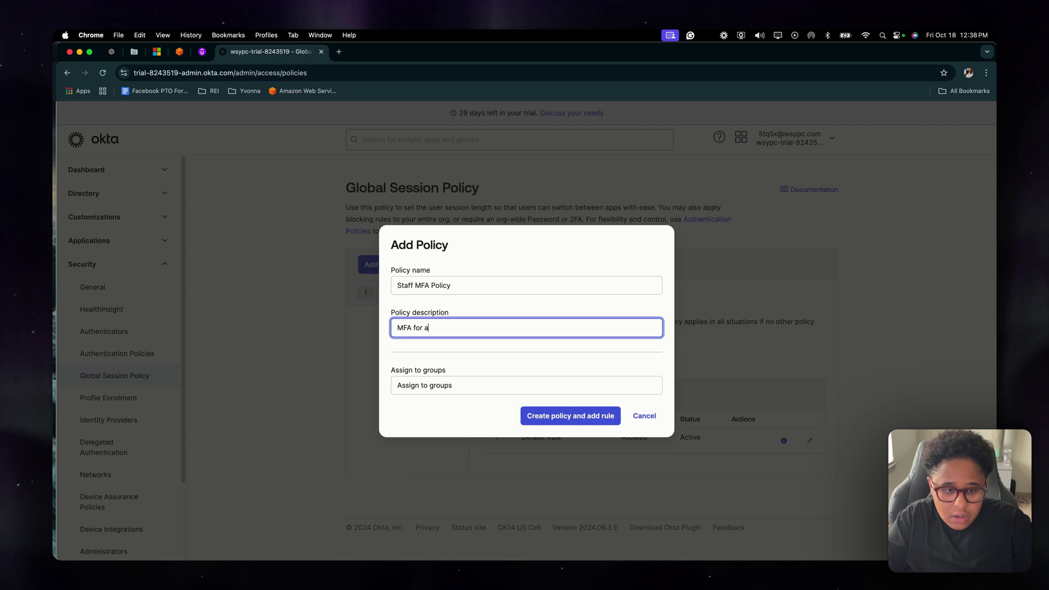
type("ll staff")
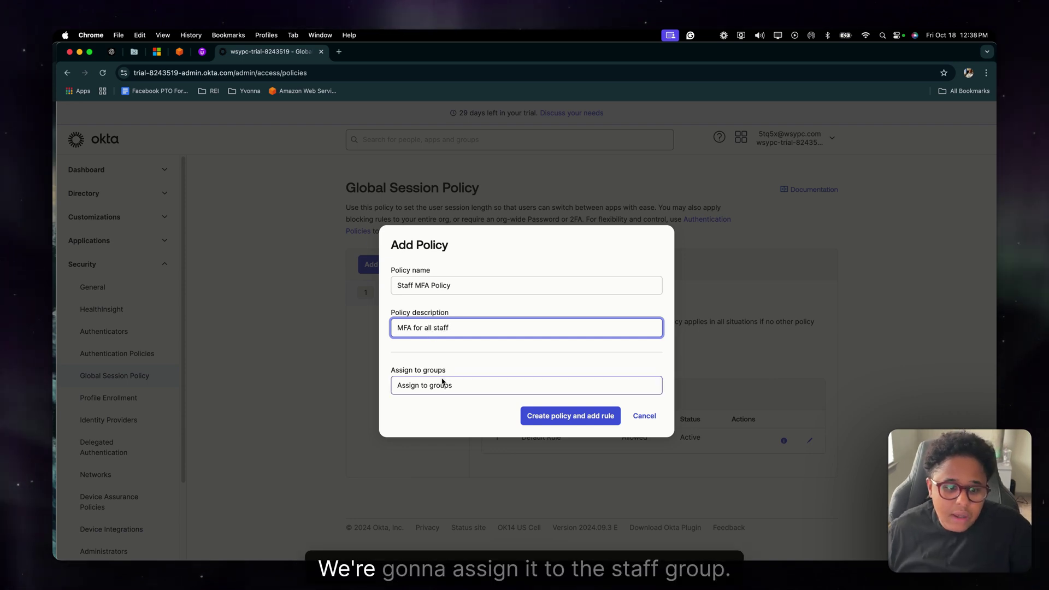
left_click(441, 381)
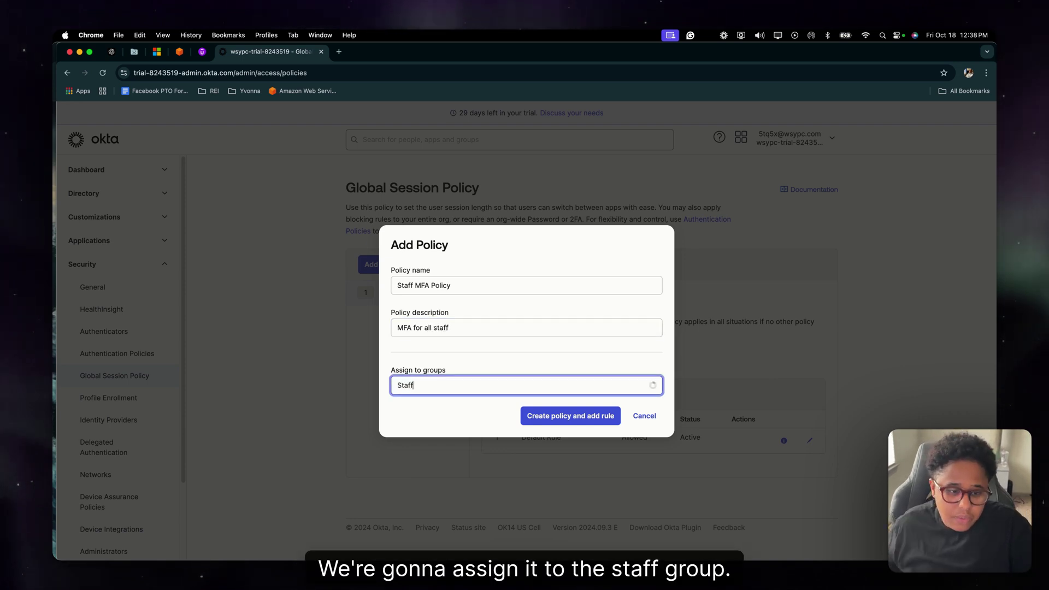
left_click(432, 406)
left_click(543, 418)
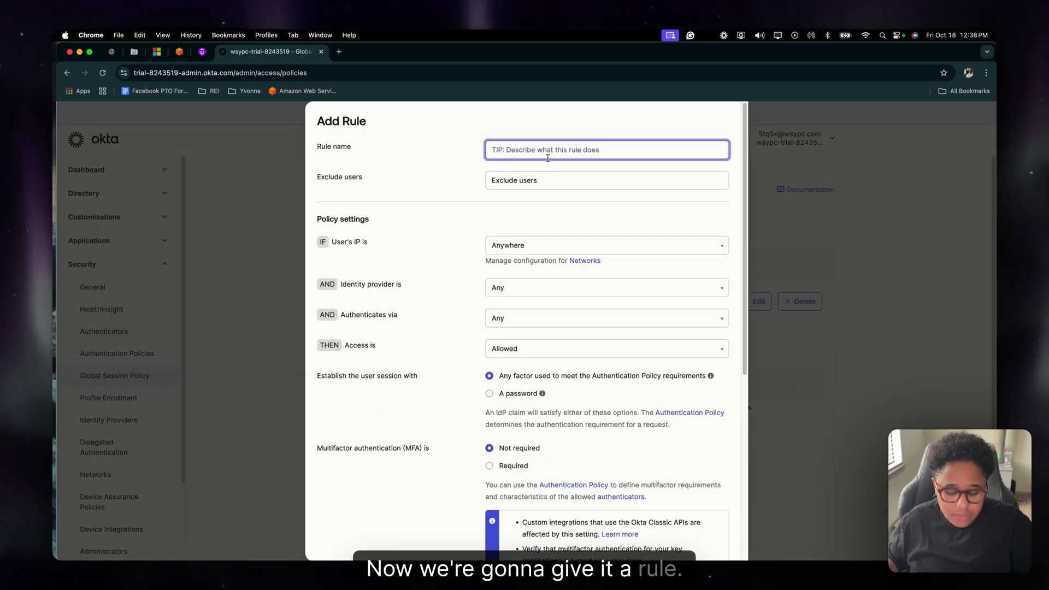
- Name the rule and set multifactor authentication to Required, prompting at every sign-in
type("F")
type("FA")
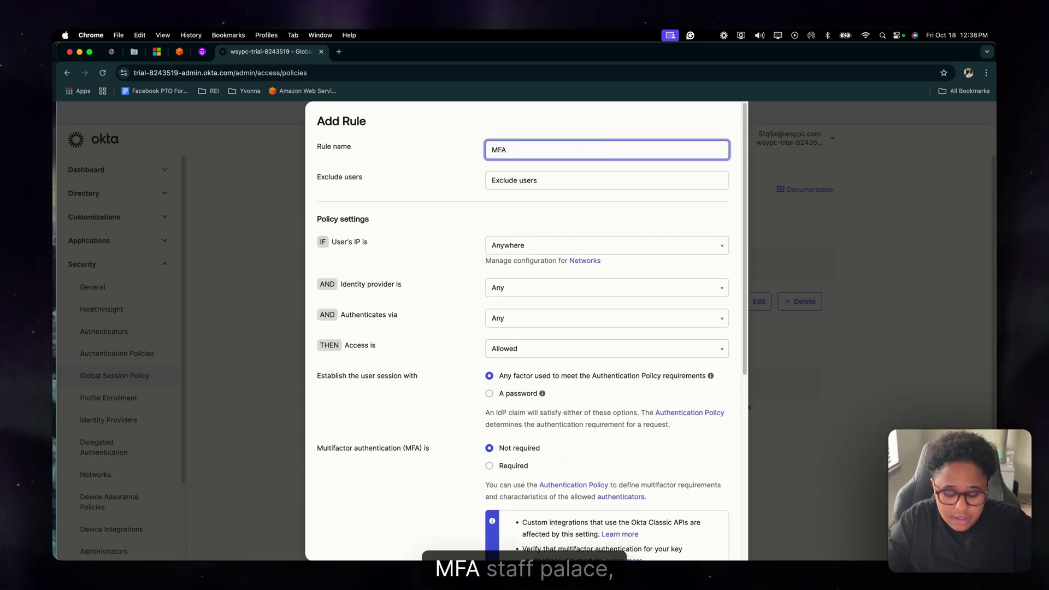
type(" Staff Rule")
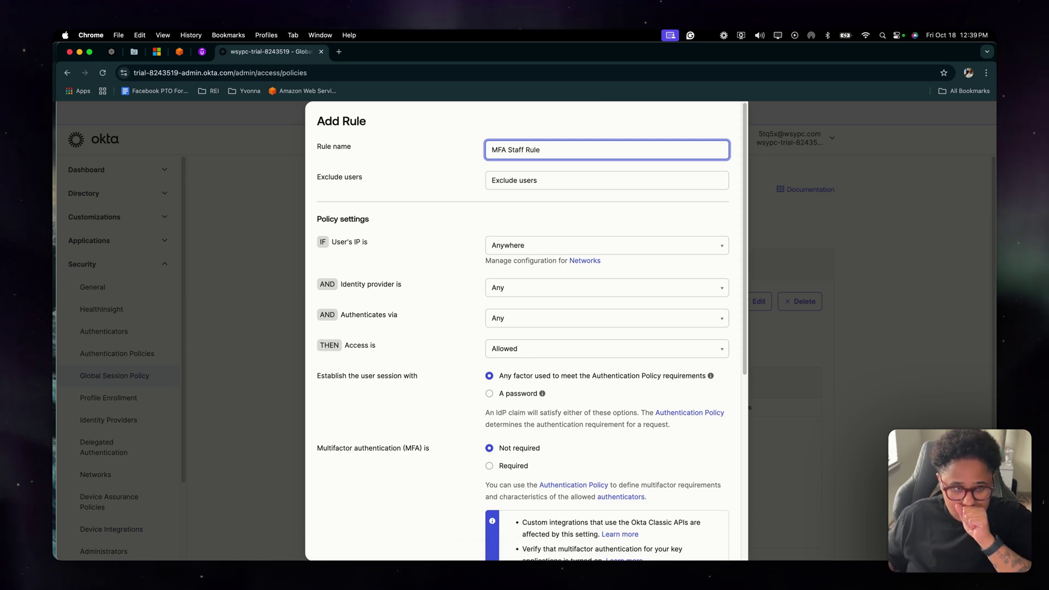
left_click(338, 227)
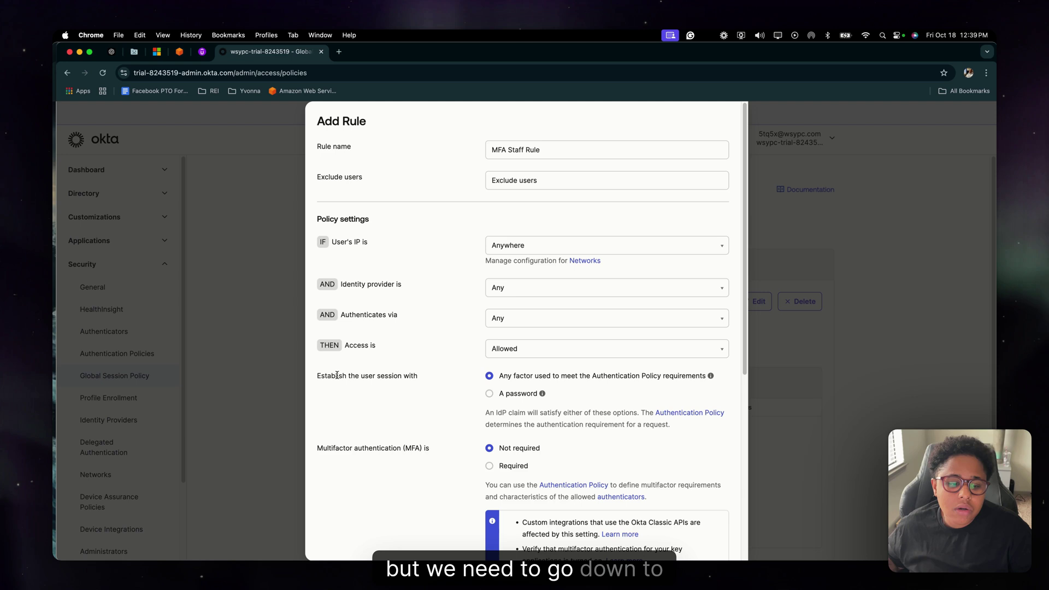
scroll(339, 418, "down", 3)
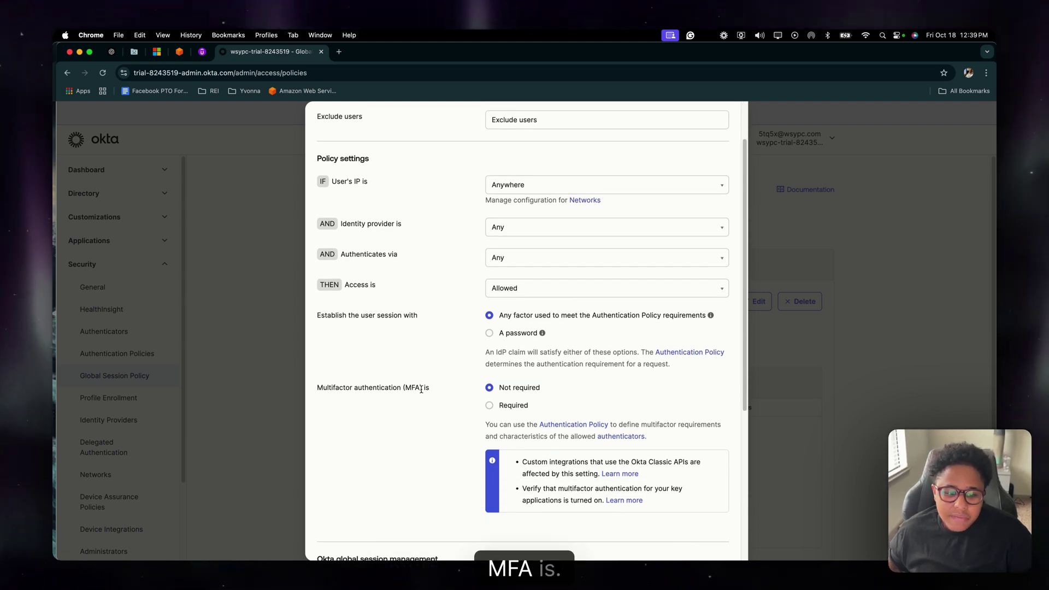
left_click(488, 406)
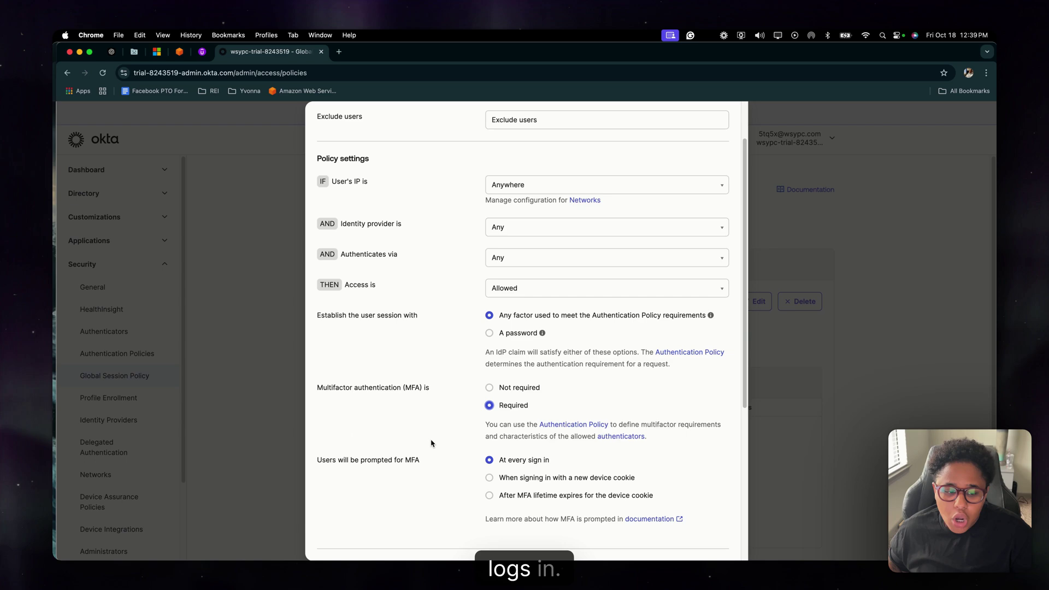
scroll(431, 443, "down", 2)
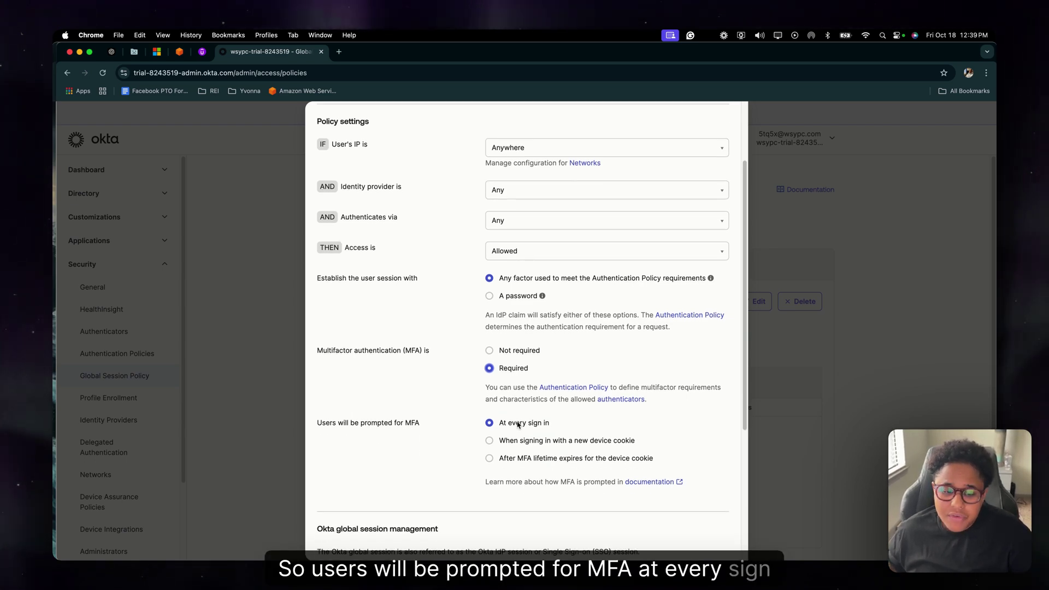
scroll(519, 425, "down", 6)
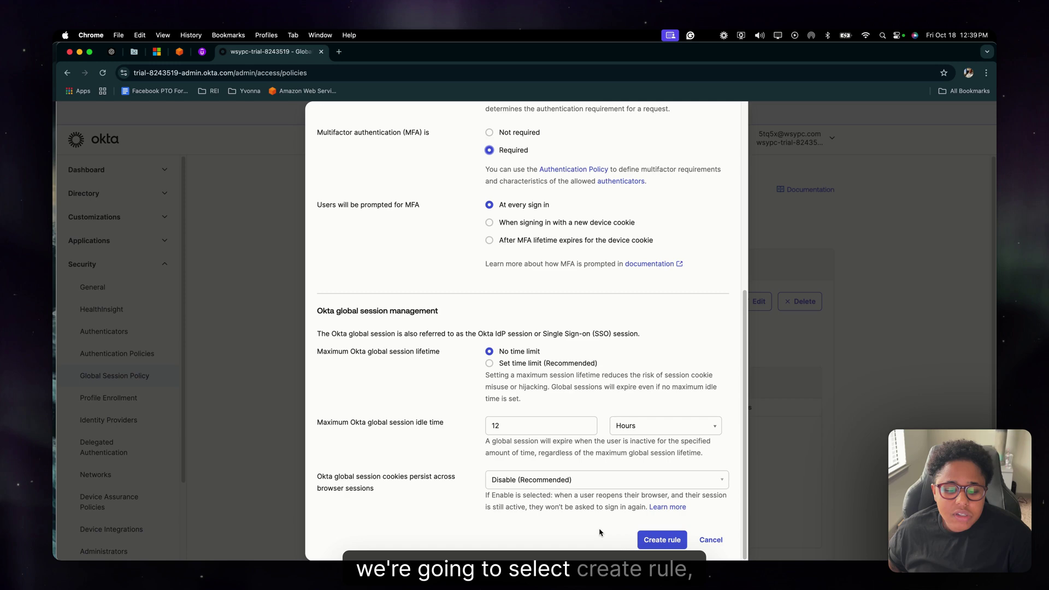
- Save the MFA Staff Rule, then add authentication policy 'Staff MFA Policy' described 'MFA for all staff'
left_click(662, 539)
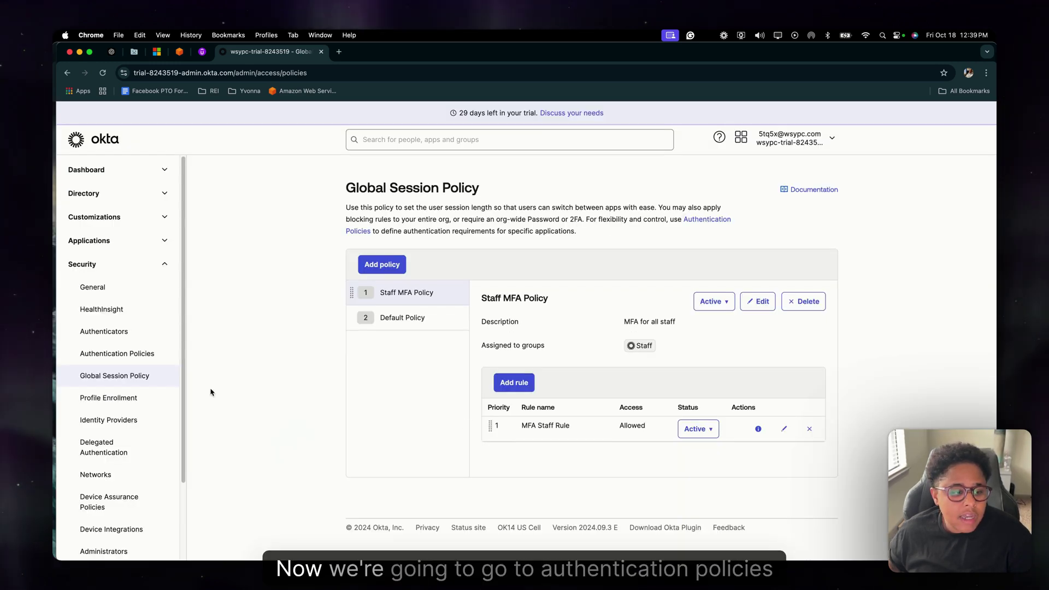
left_click(136, 359)
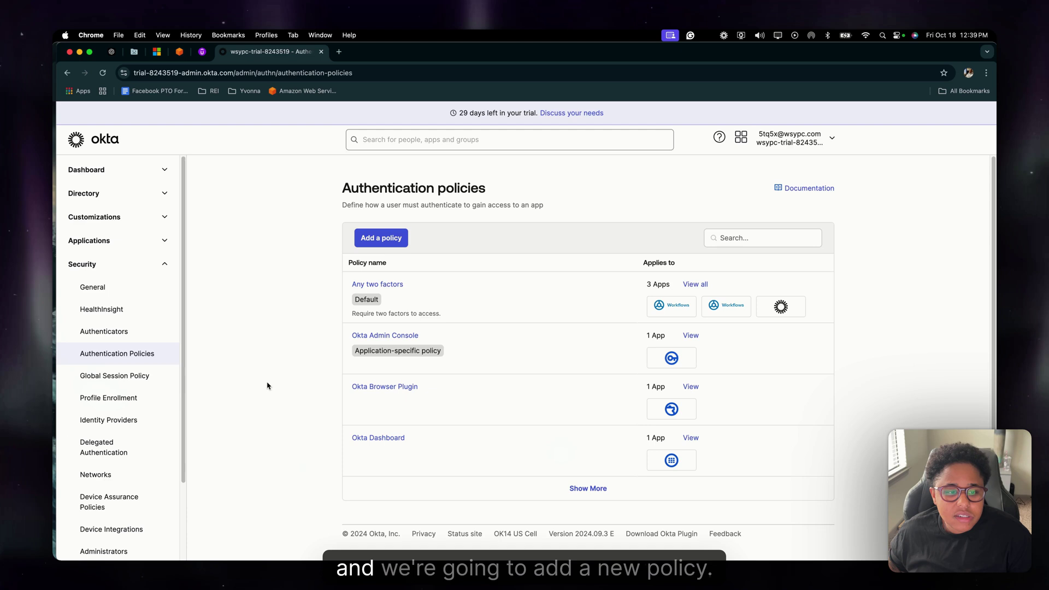
left_click(381, 238)
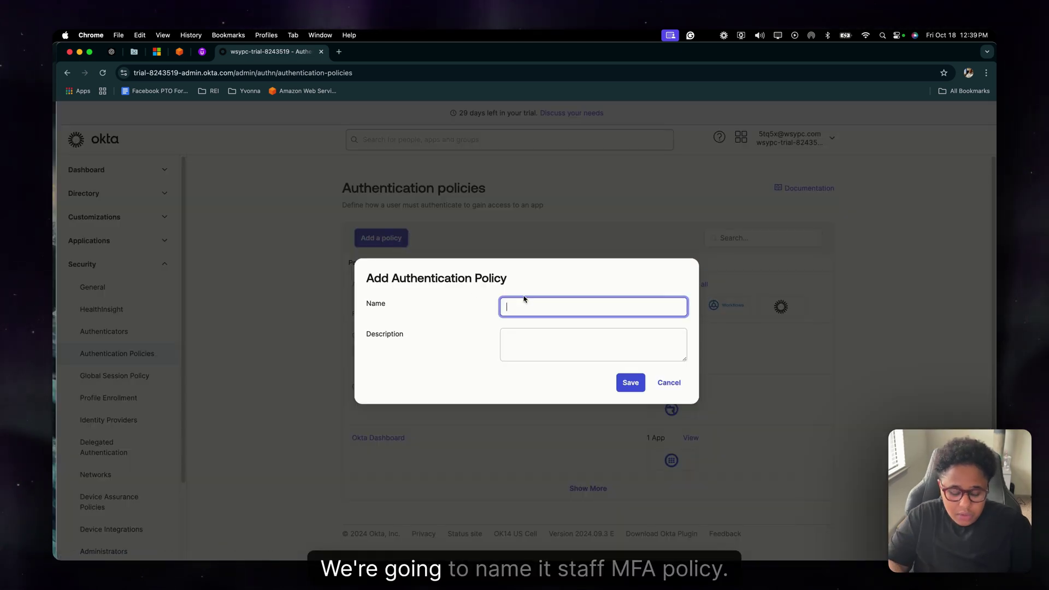
type("Staff MFA Po")
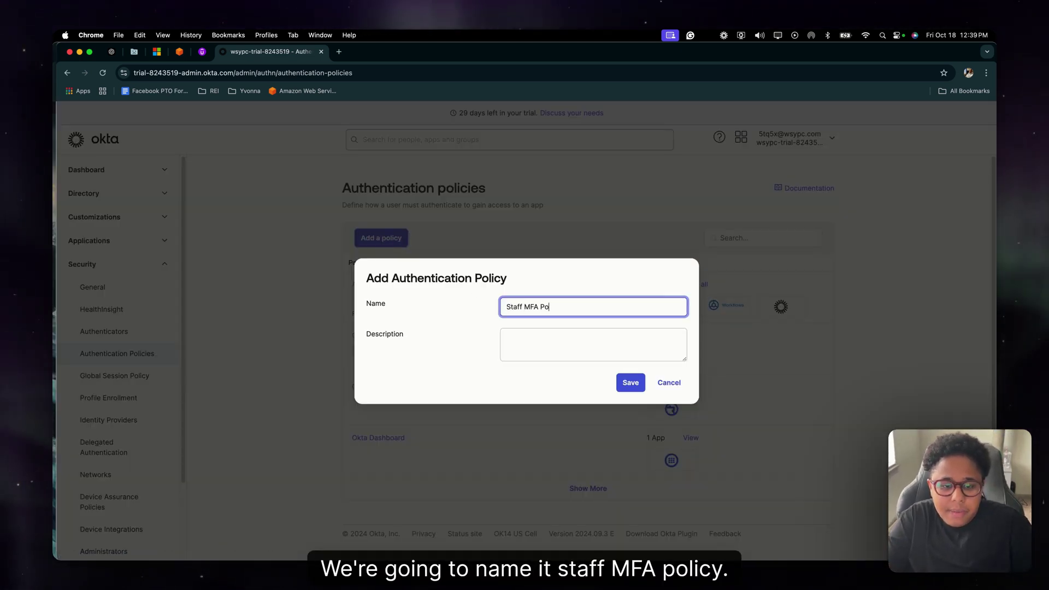
type("lu")
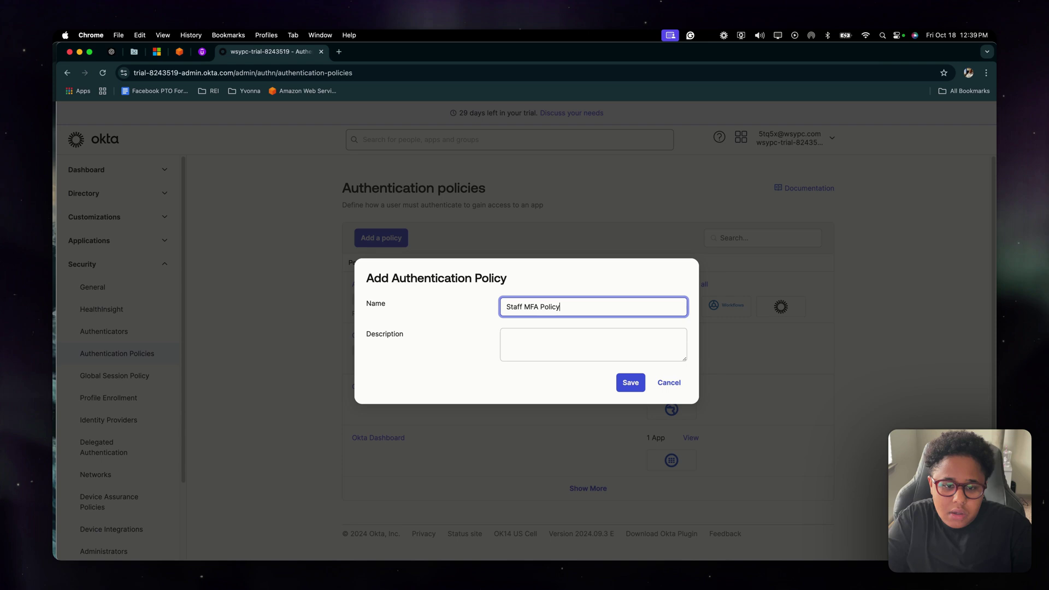
left_click(564, 342)
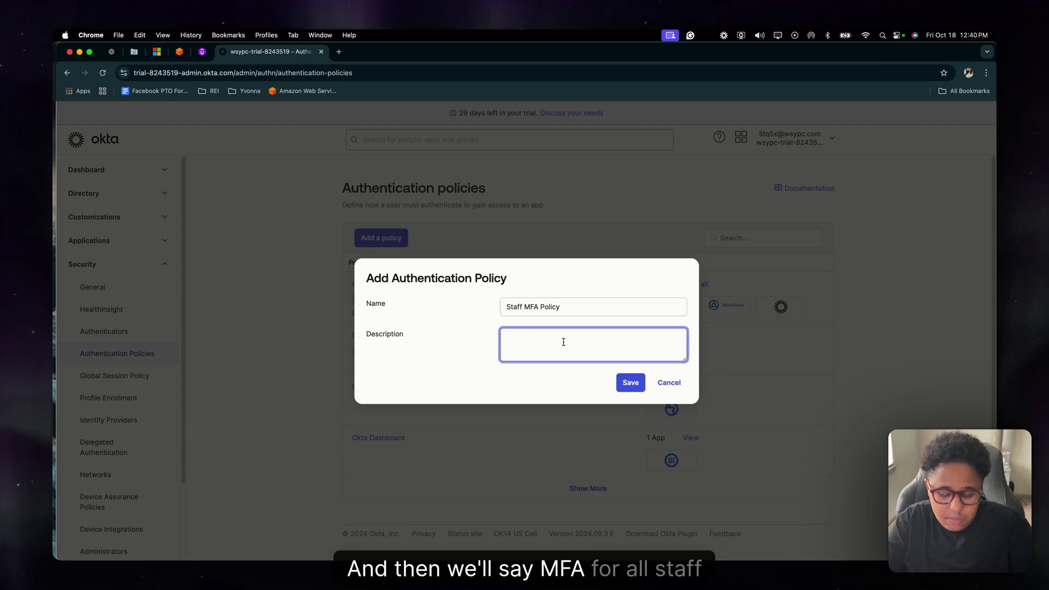
type("MFA for all sta")
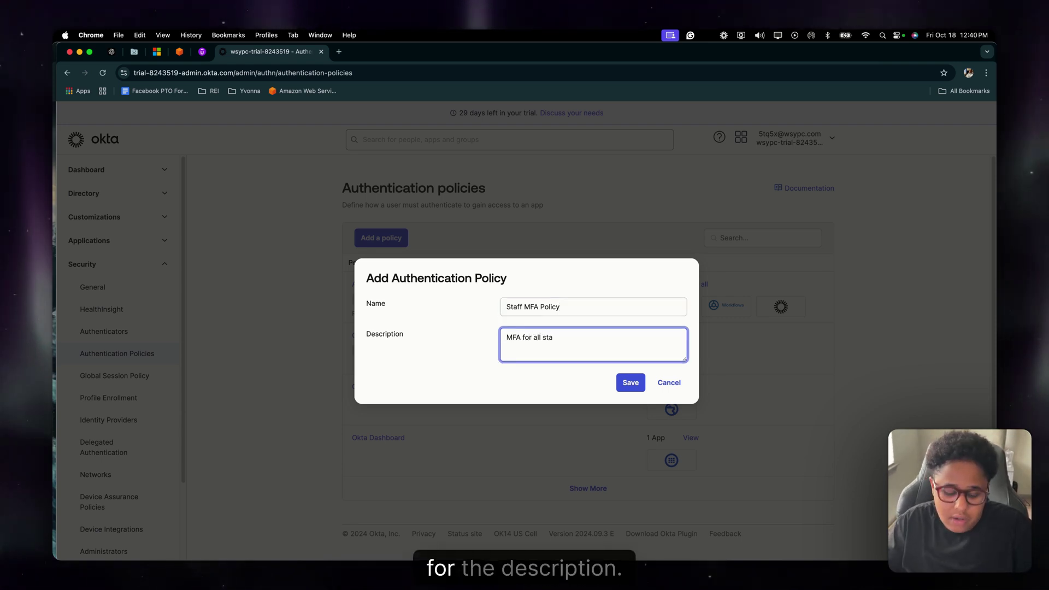
type("ff")
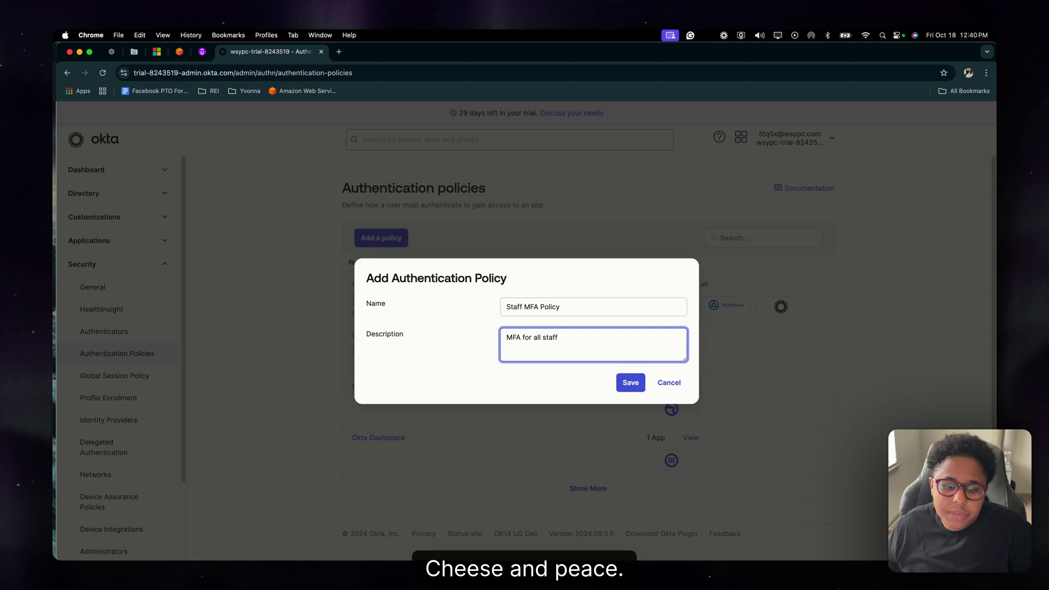
left_click(630, 382)
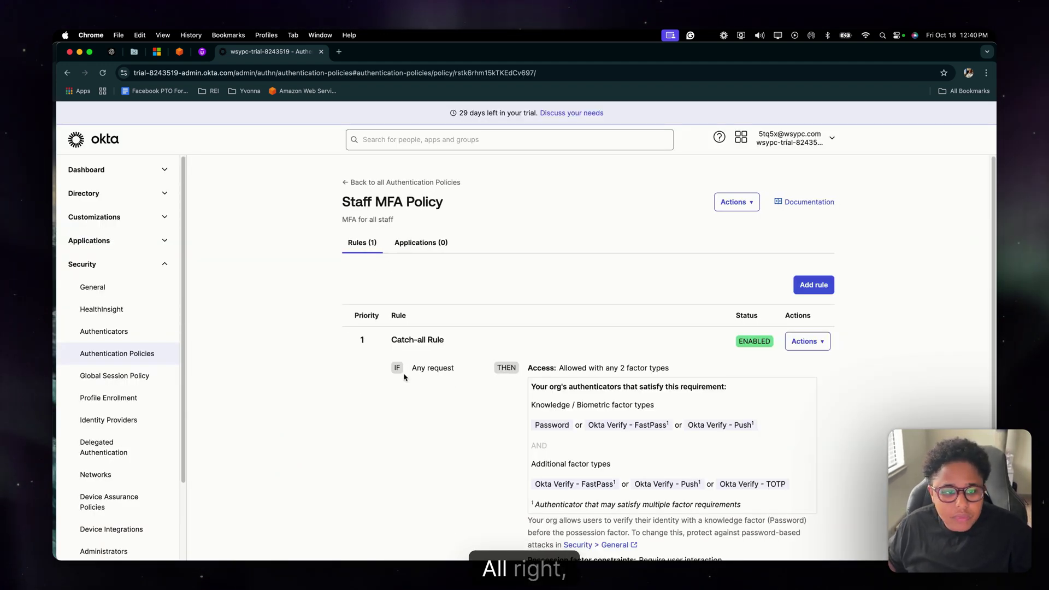
- Add a new rule to the policy and name it 'MFA Staff Rule'
left_click(820, 290)
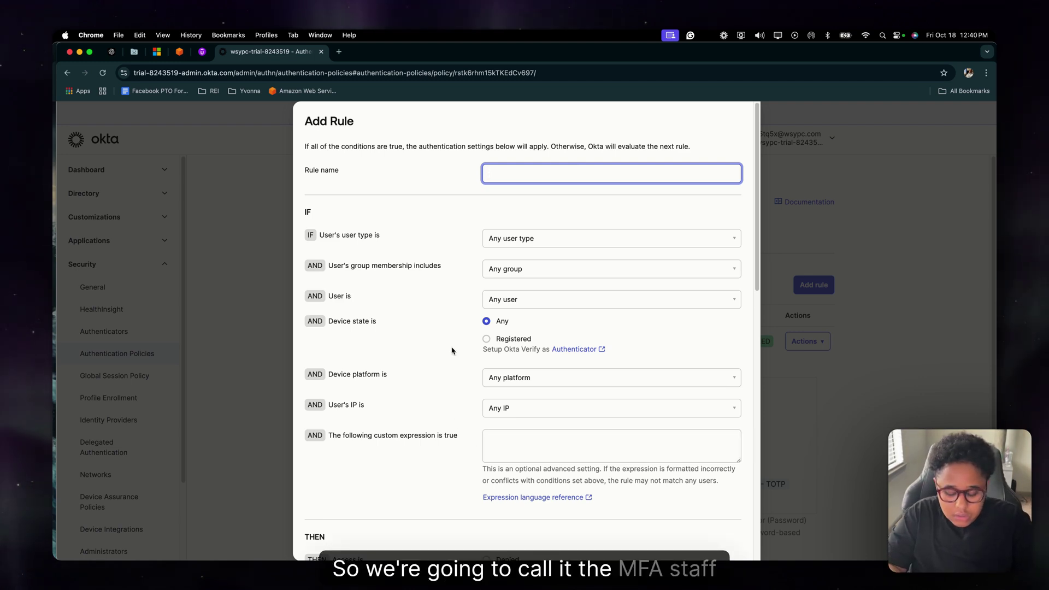
type("Staff P")
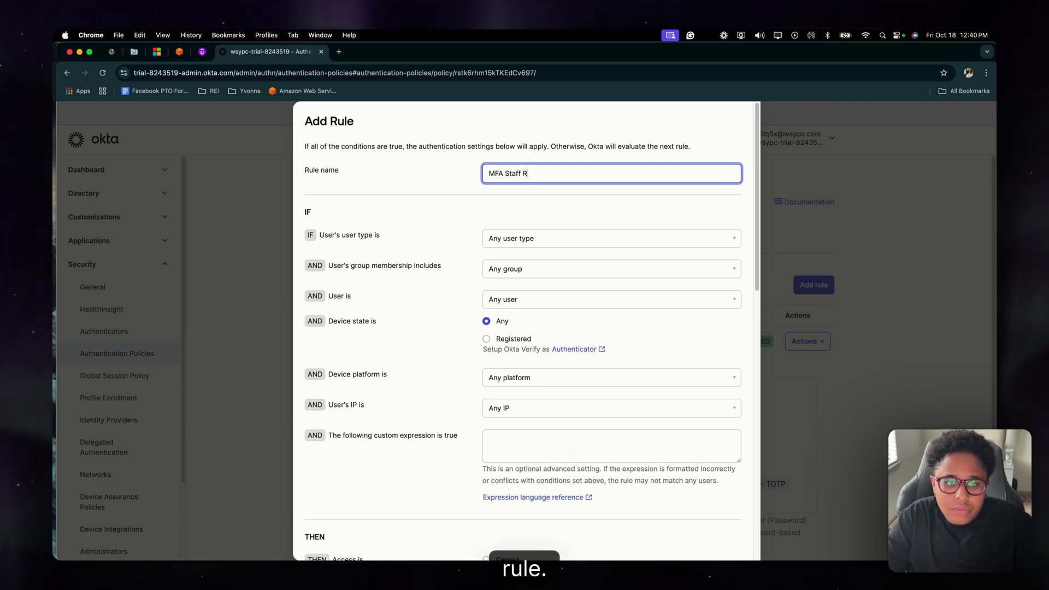
key("BackSpace")
type("R")
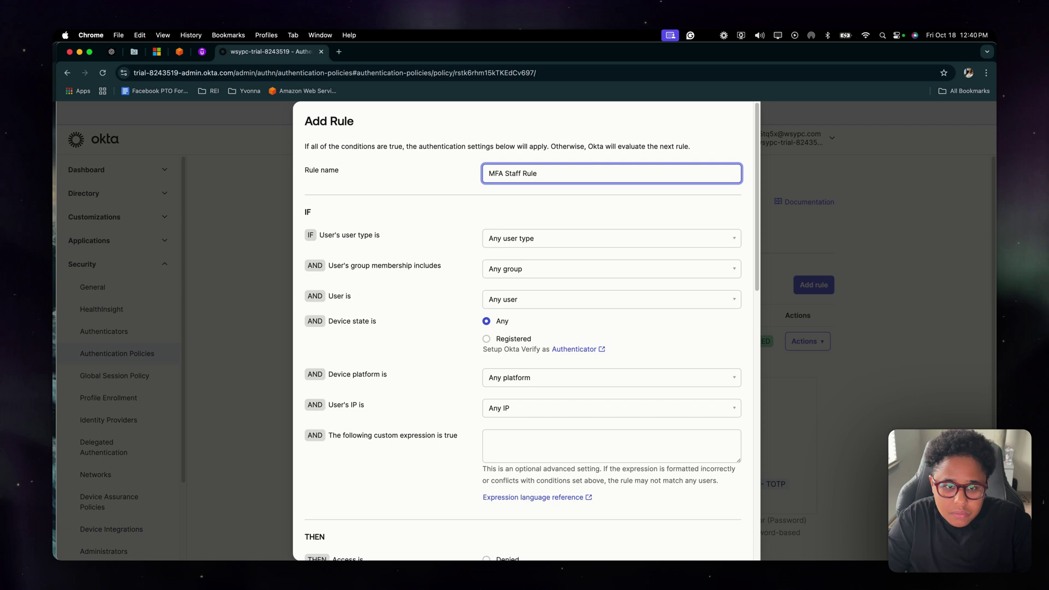
left_click(326, 245)
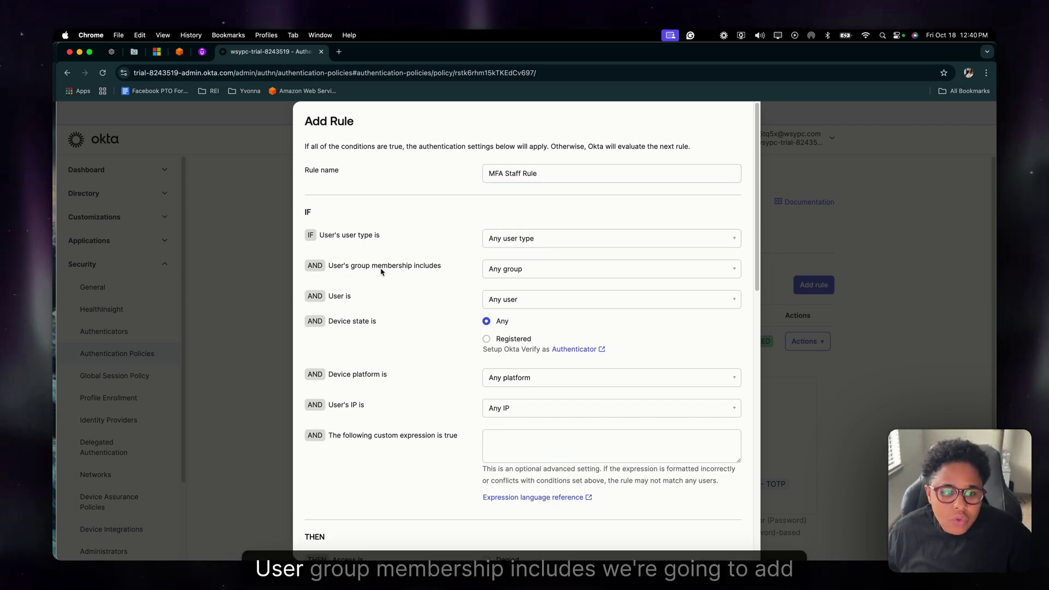
- Limit the rule to 'At least one of the following groups' with Staff selected
left_click(501, 270)
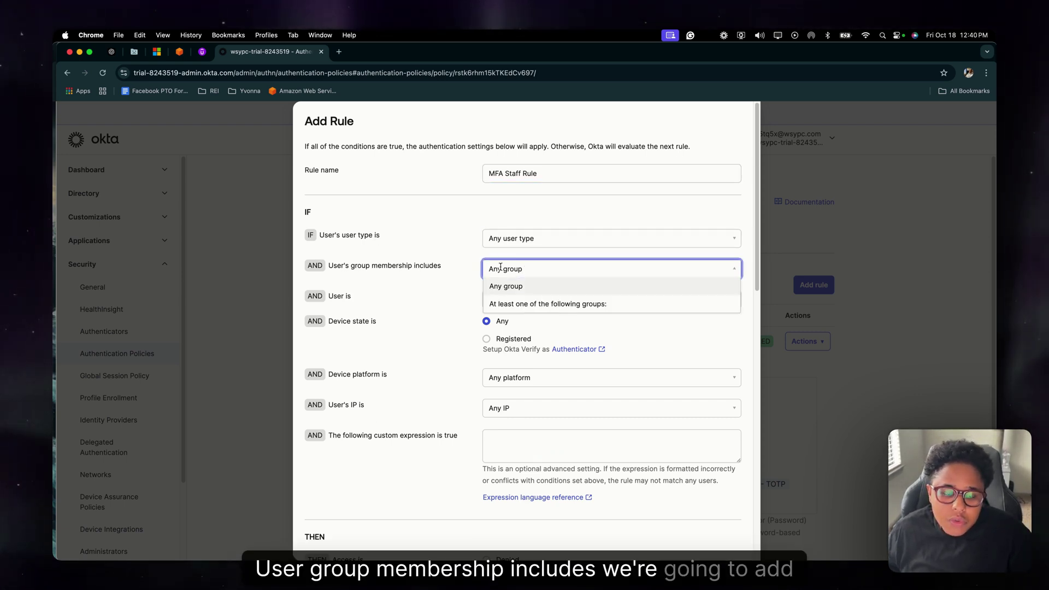
left_click(516, 301)
type("Staff")
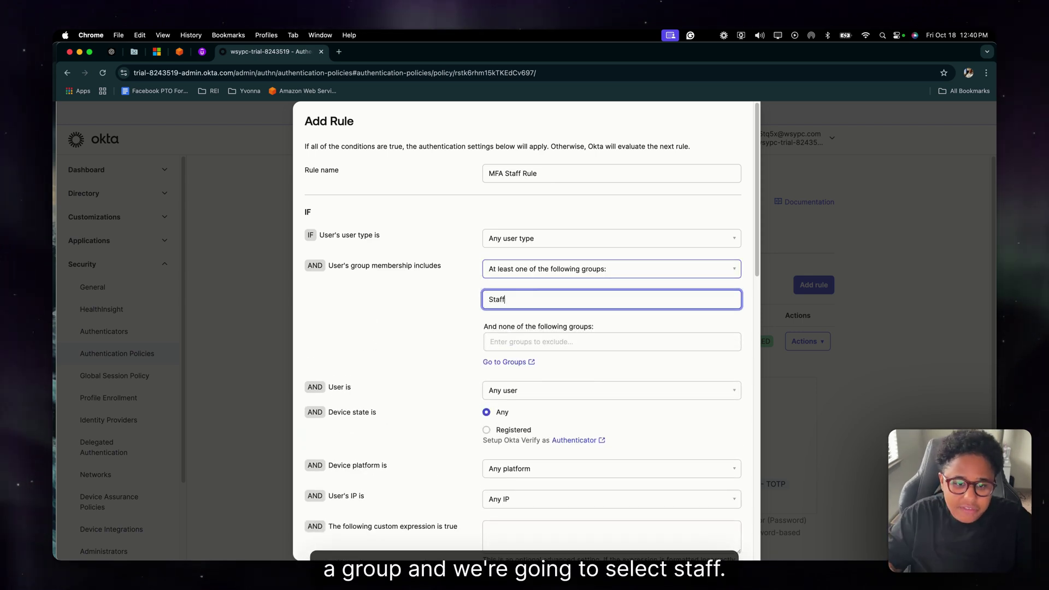
left_click(534, 326)
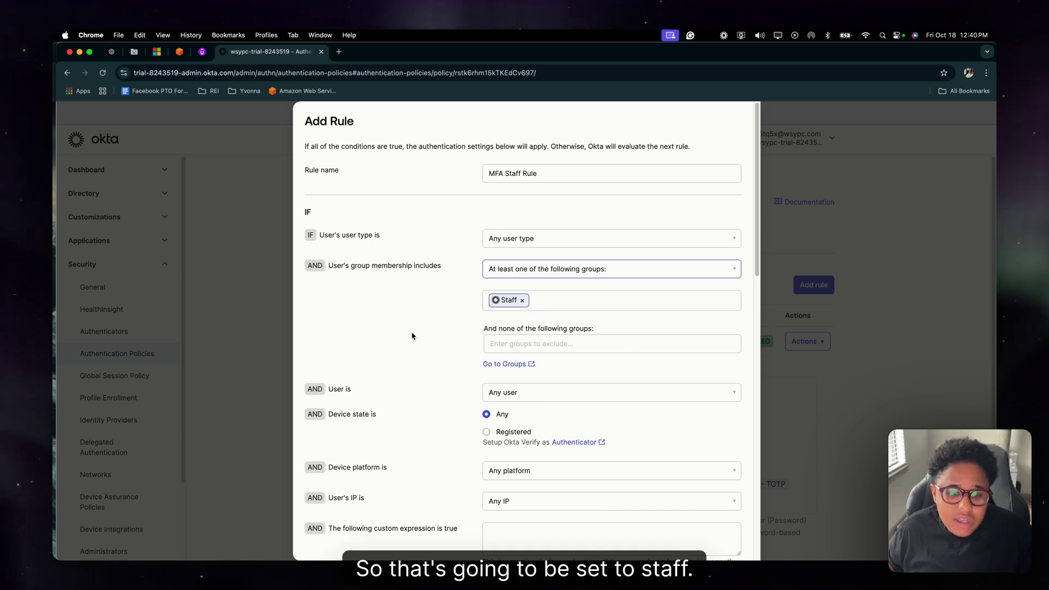
scroll(333, 389, "down", 3)
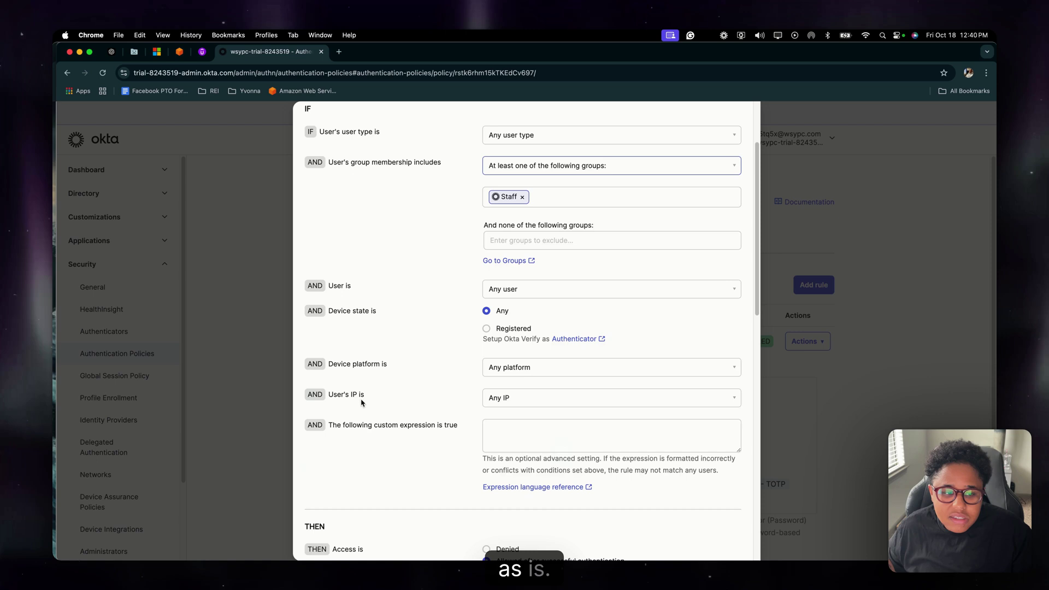
scroll(358, 382, "down", 1)
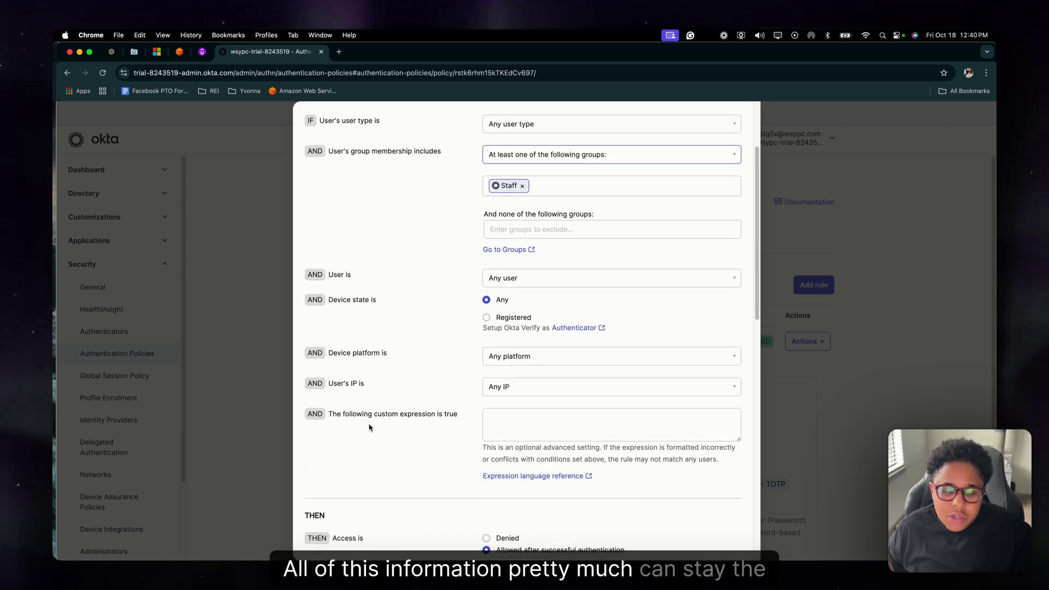
scroll(369, 428, "down", 8)
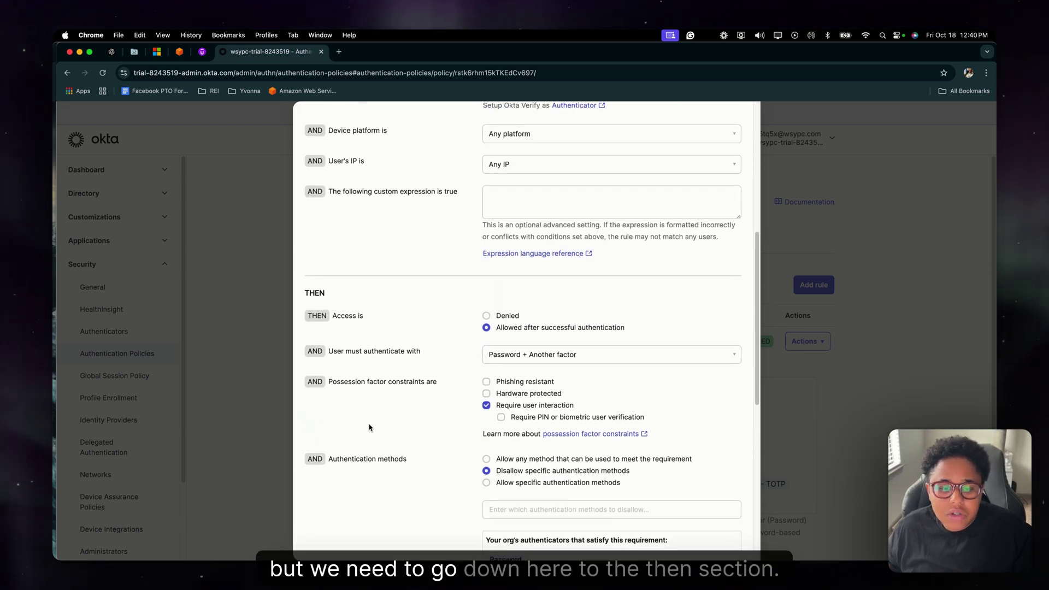
scroll(369, 428, "down", 2)
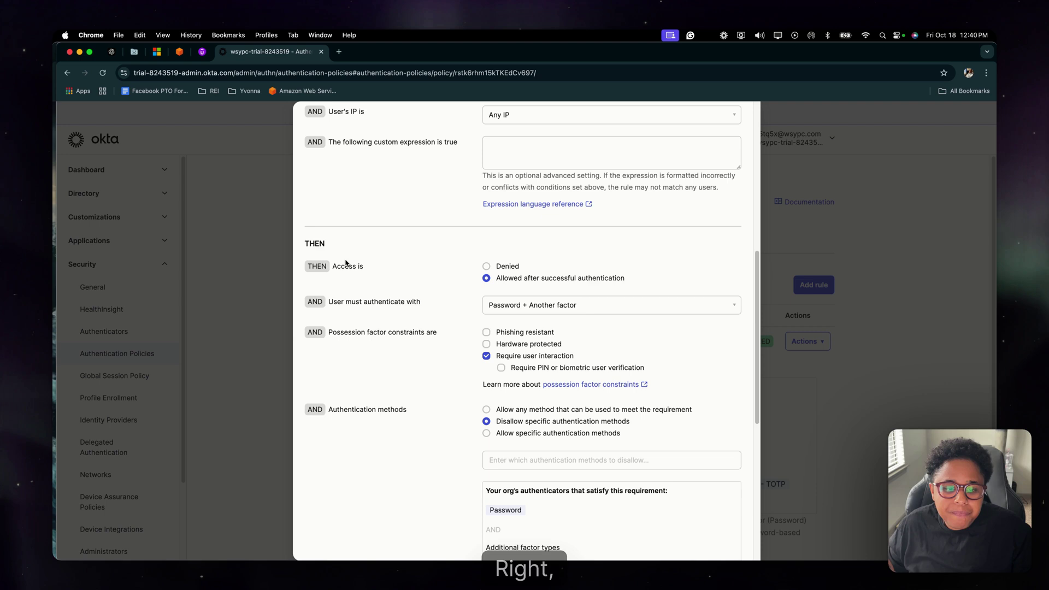
scroll(362, 368, "down", 1)
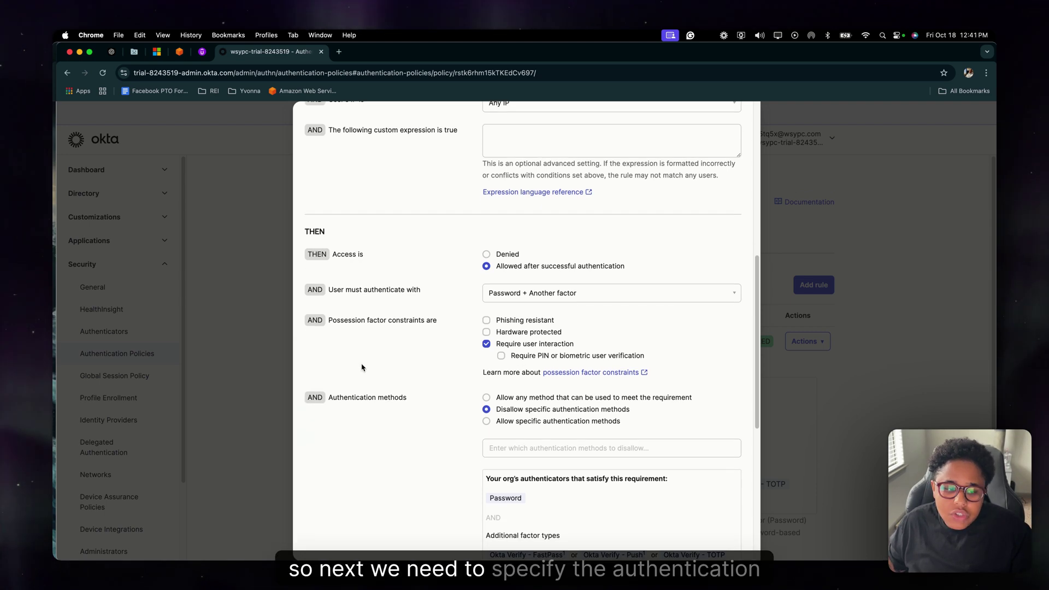
scroll(367, 414, "down", 1)
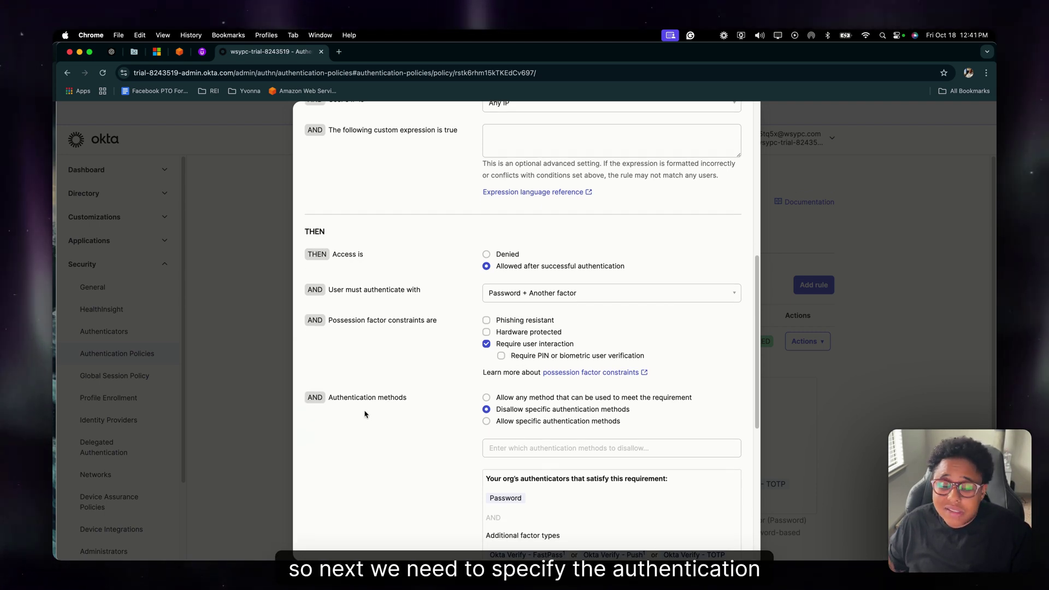
scroll(365, 414, "down", 3)
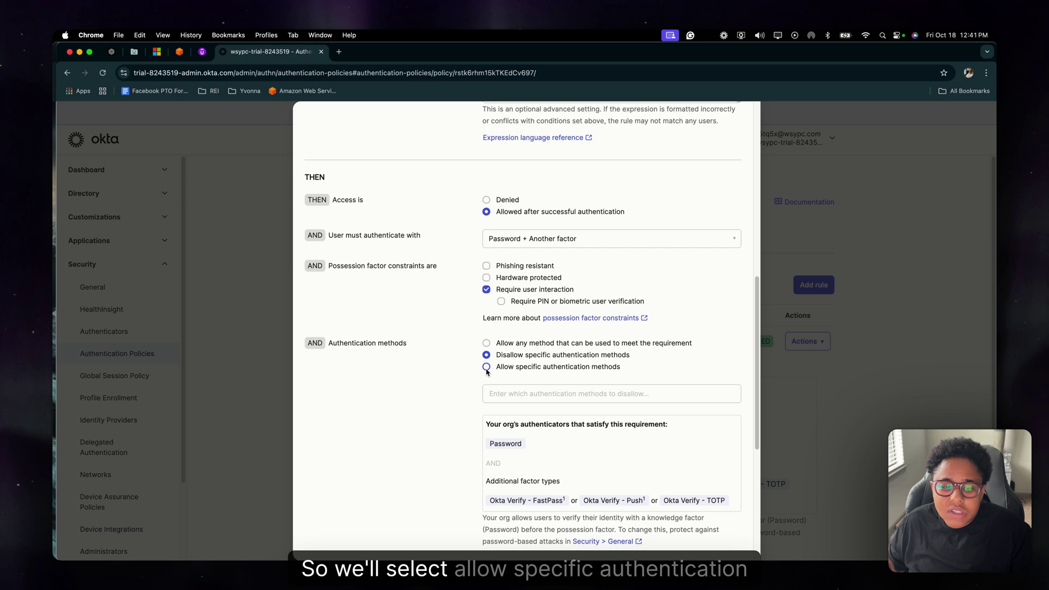
left_click(487, 370)
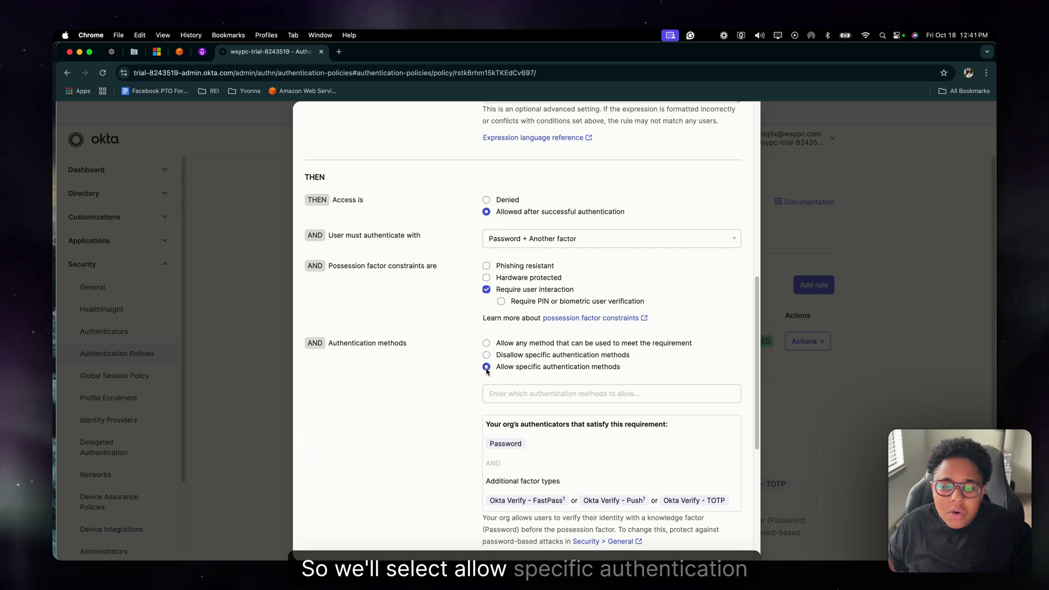
left_click(534, 395)
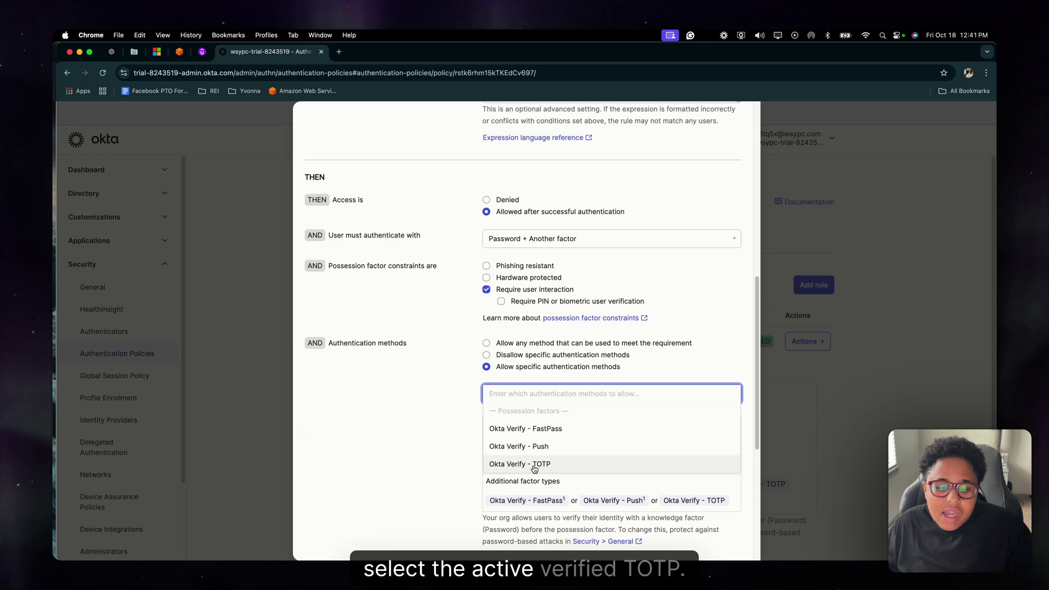
left_click(535, 465)
left_click(408, 457)
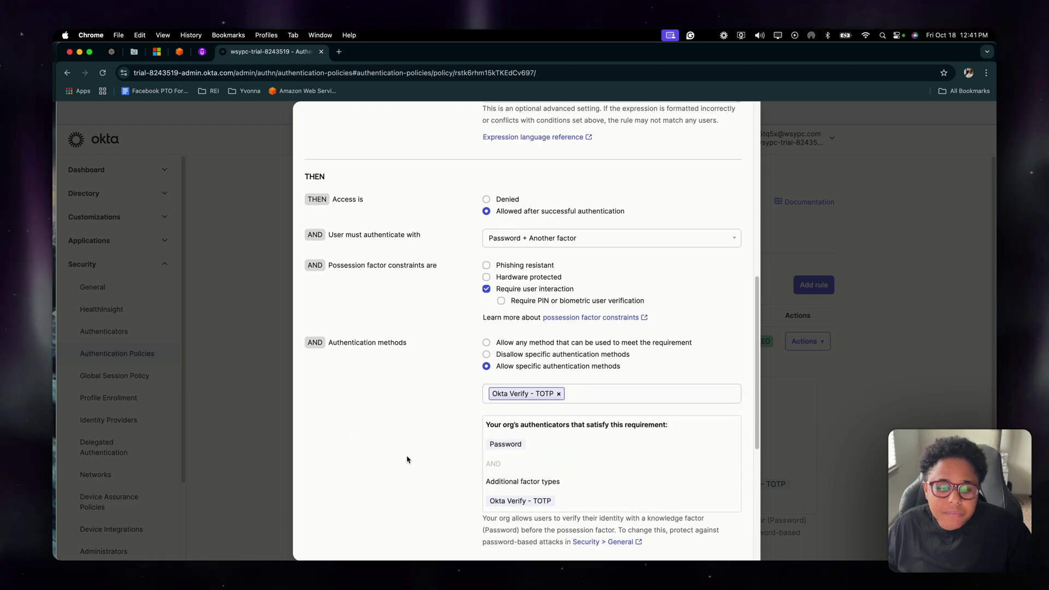
scroll(408, 459, "down", 3)
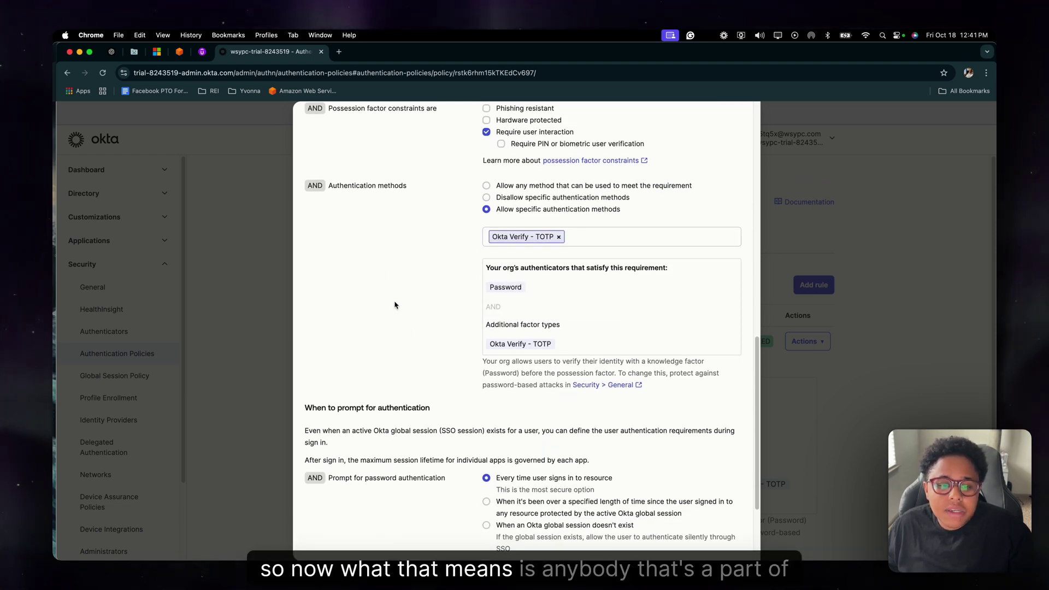
scroll(397, 305, "up", 10)
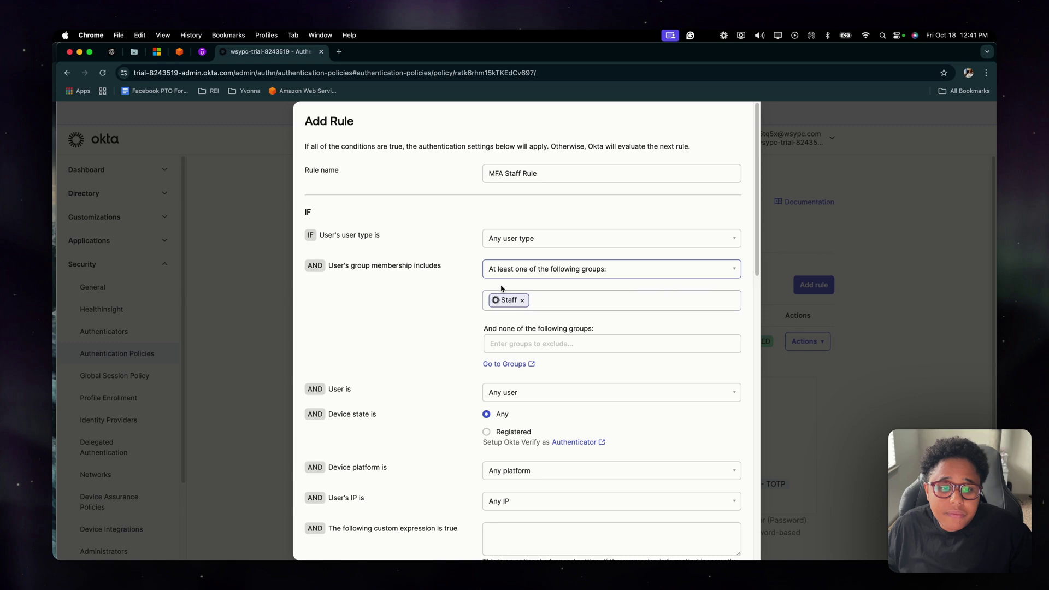
scroll(438, 342, "down", 4)
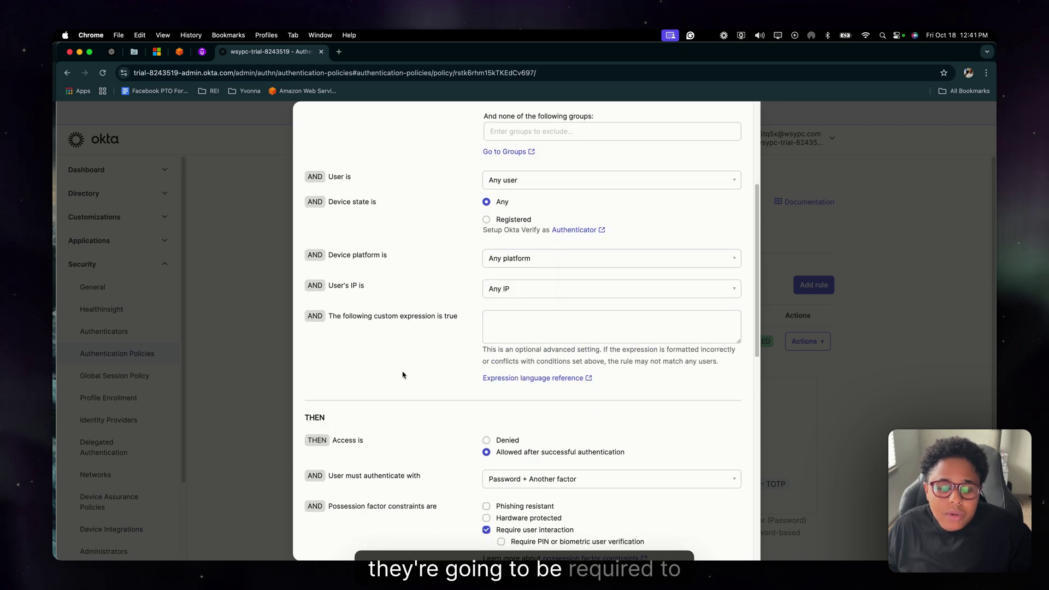
scroll(403, 375, "down", 5)
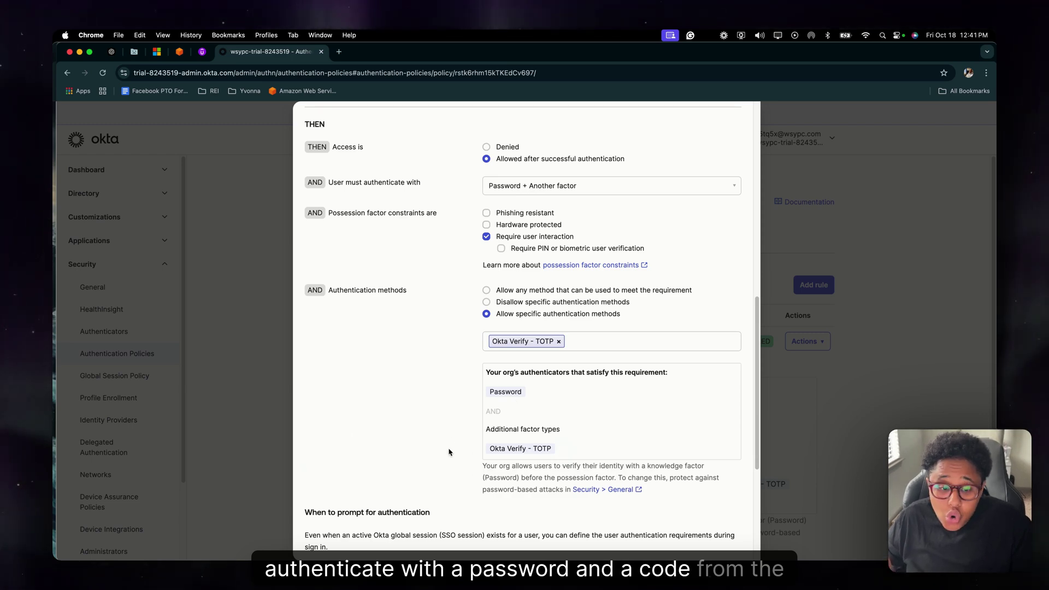
scroll(424, 453, "down", 1)
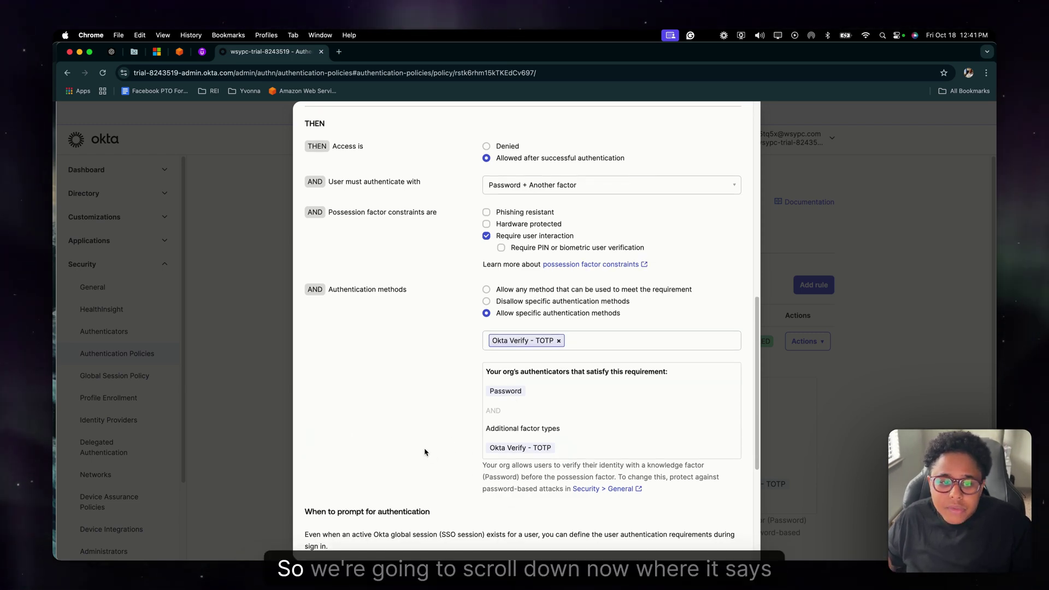
scroll(425, 452, "down", 5)
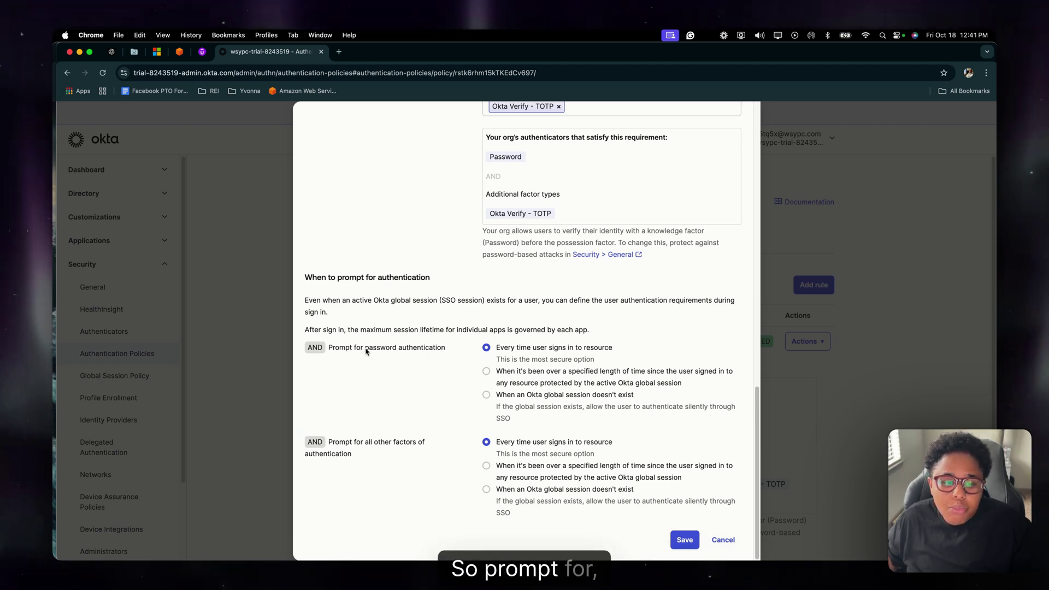
- Set password prompting to 'When an Okta global session doesn't exist' and save MFA Staff Rule
left_click(486, 395)
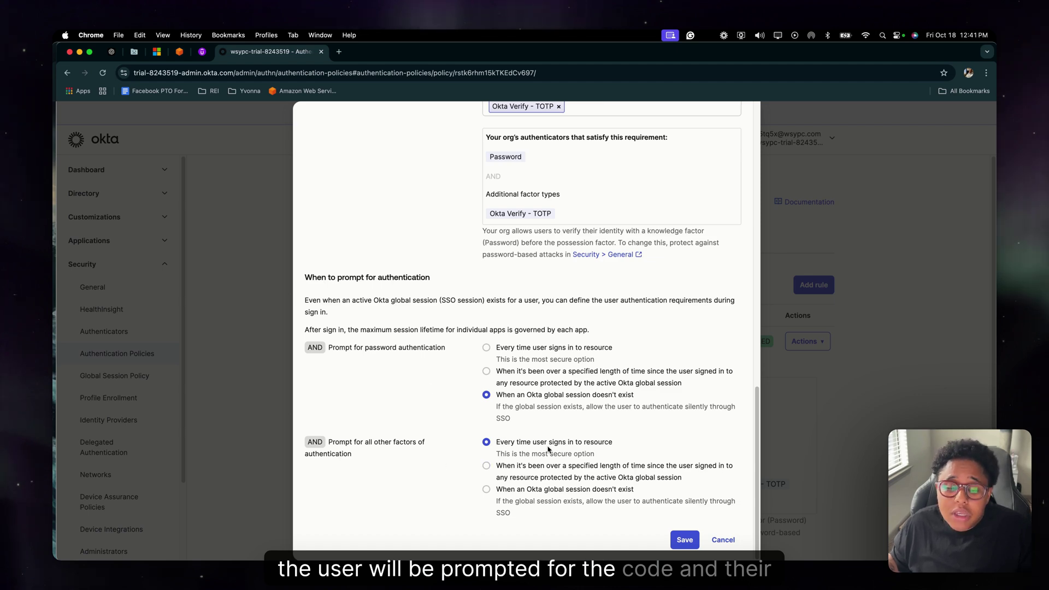
left_click(685, 540)
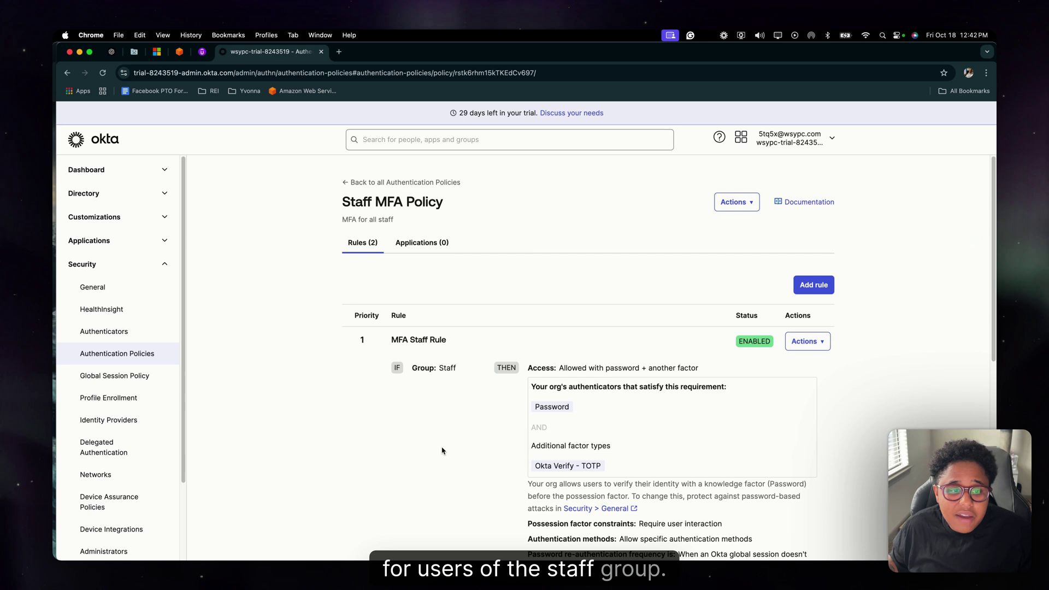
- Open Security > Authenticators on the Enrollment tab to review the Default Policy requiring Password
left_click(125, 341)
left_click(404, 218)
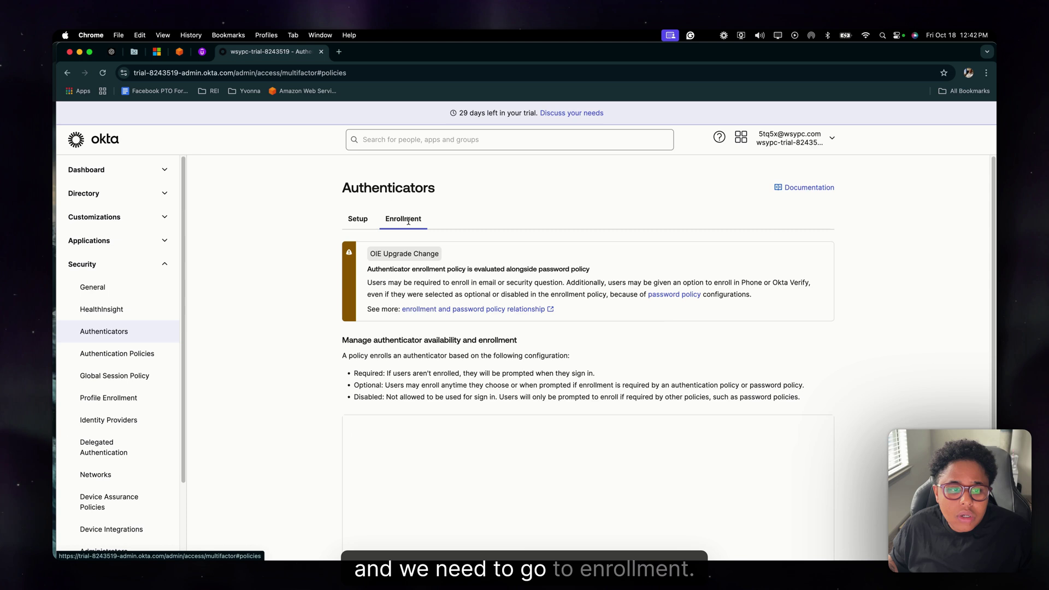
scroll(419, 437, "down", 3)
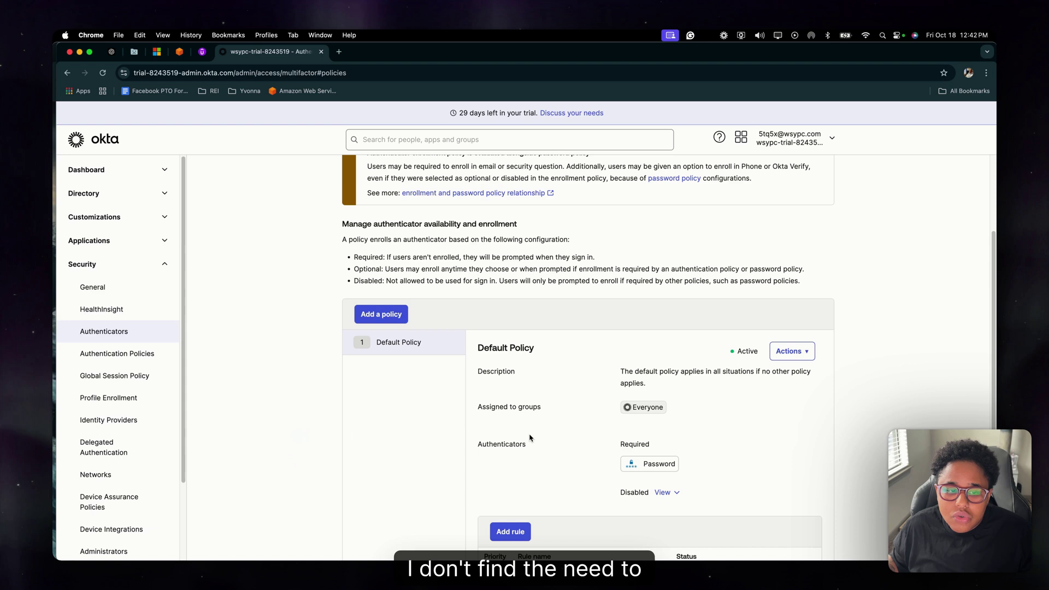
scroll(530, 437, "down", 1)
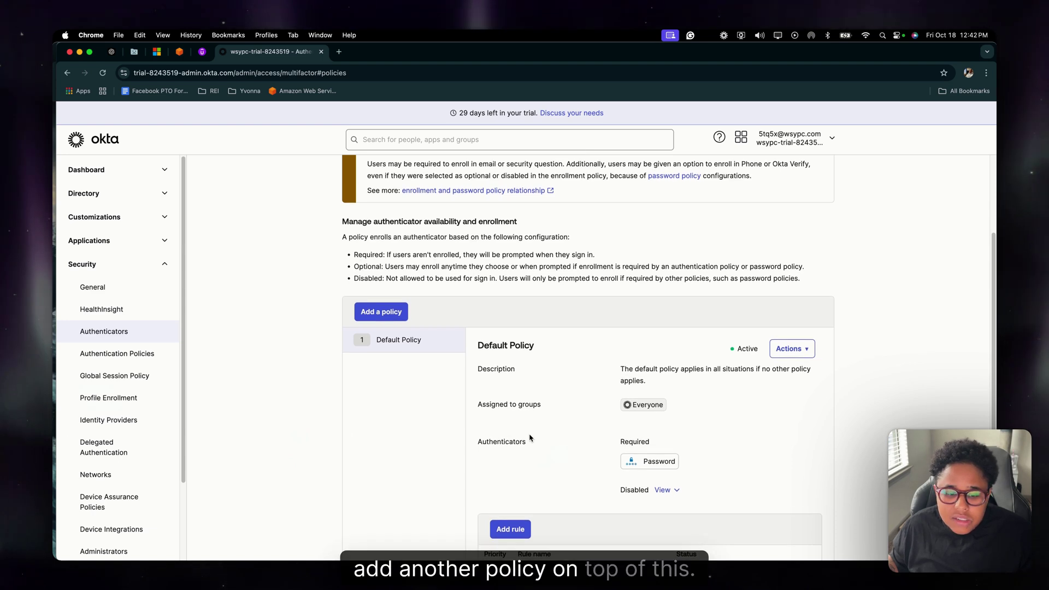
scroll(530, 438, "down", 1)
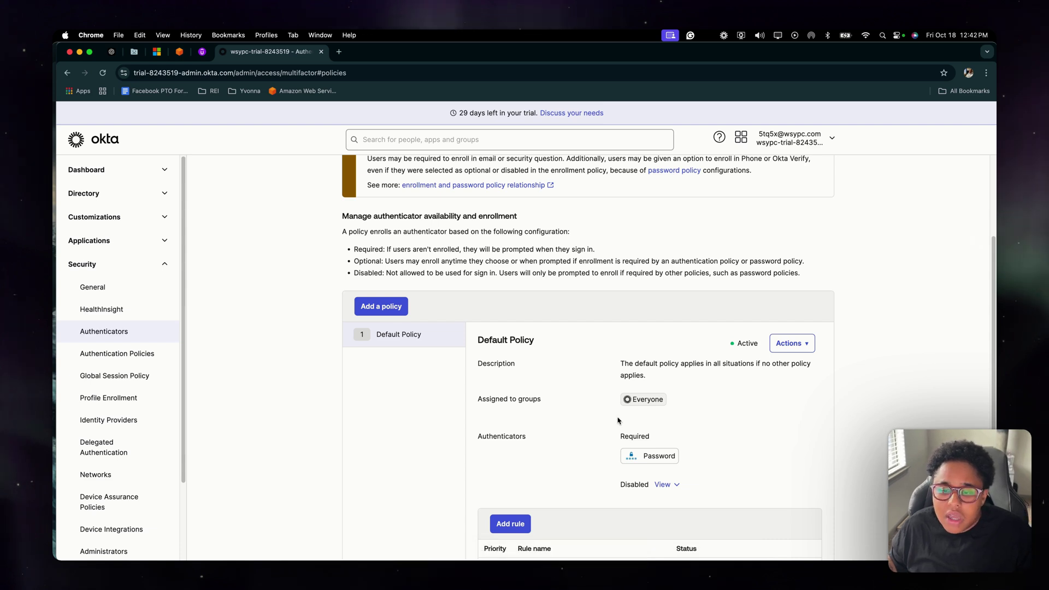
- Edit the Default Policy to set Okta Verify to Required and update the policy
left_click(791, 345)
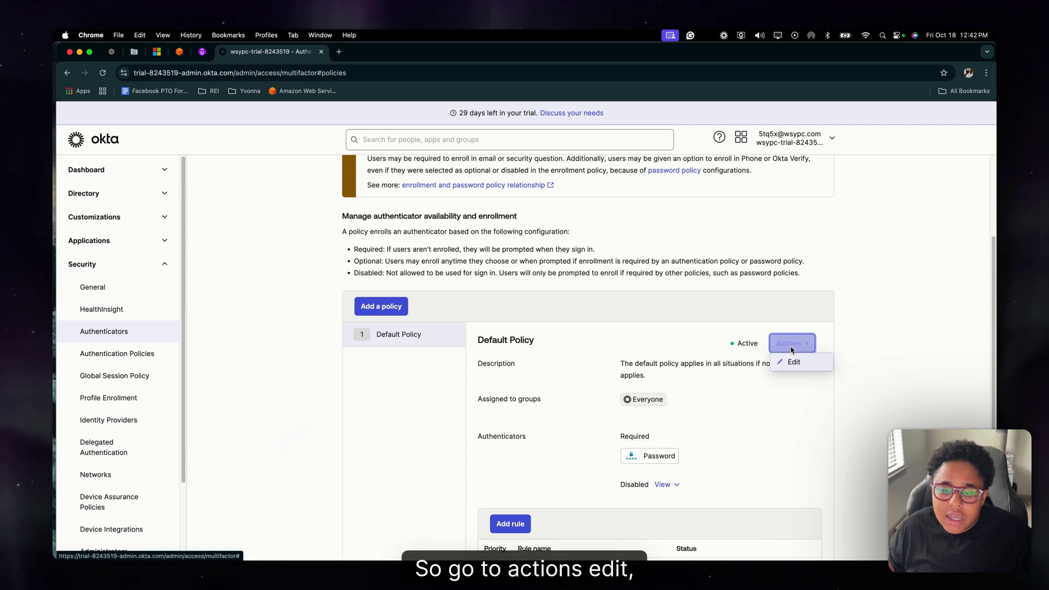
left_click(794, 362)
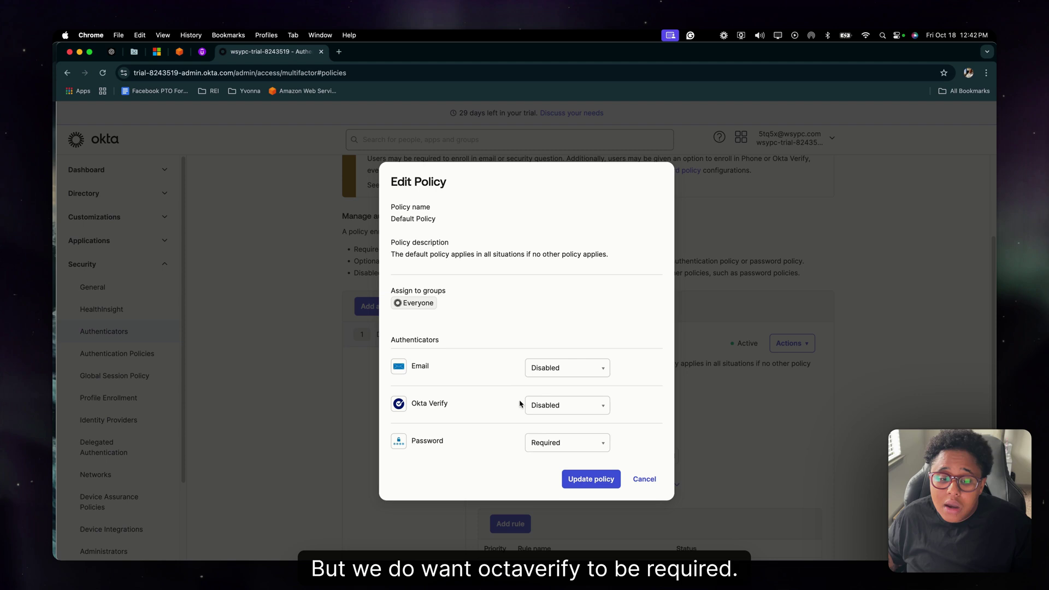
left_click(557, 406)
left_click(555, 444)
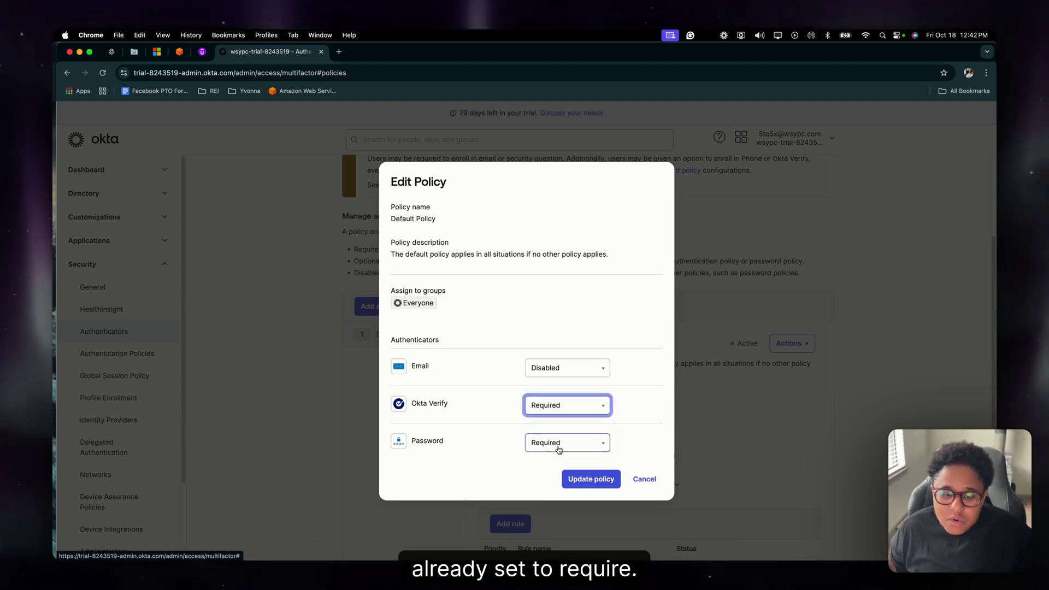
left_click(591, 478)
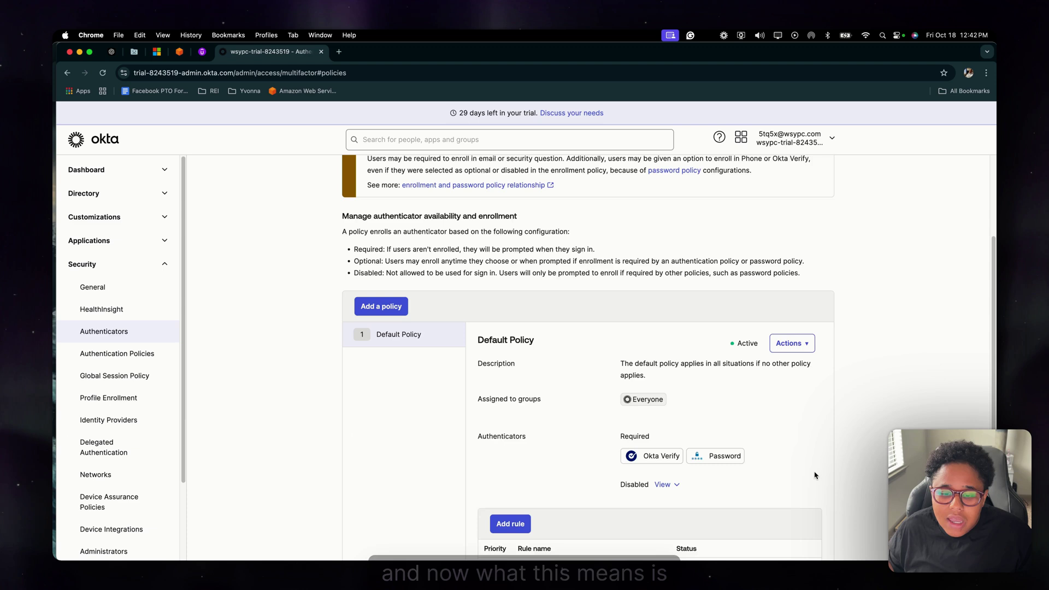
- Scroll the Default Policy to confirm Okta Verify and Password are both required
scroll(816, 476, "down", 2)
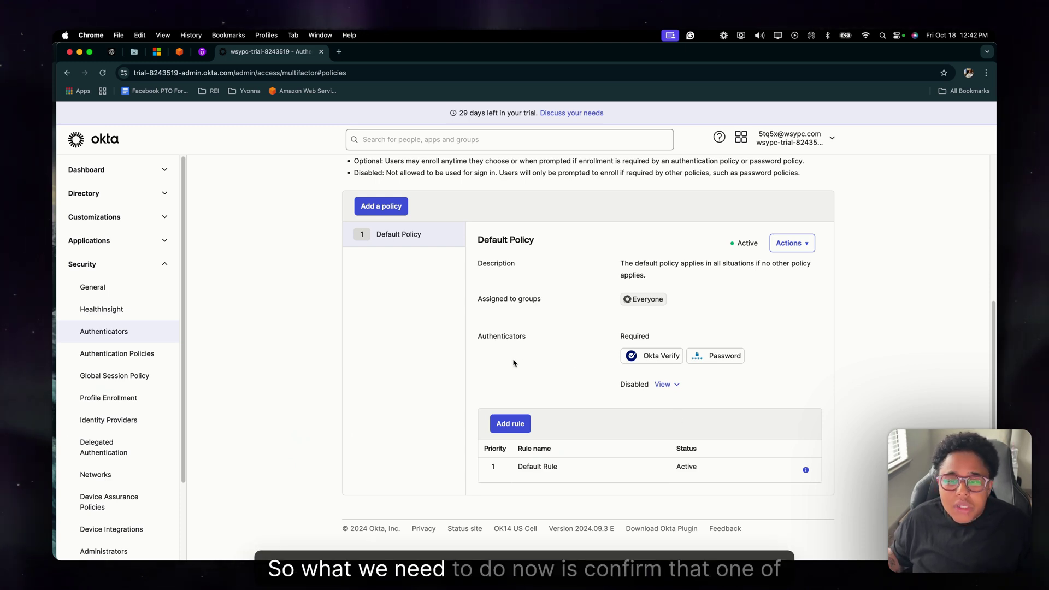
scroll(314, 367, "up", 4)
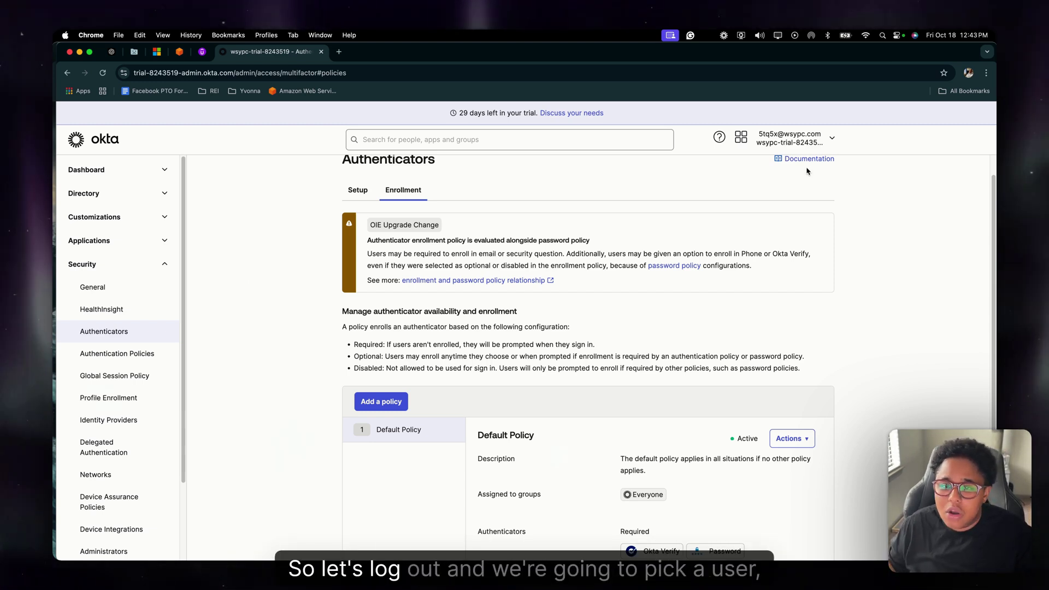
- Sign out, then sign in as a different user by entering their e-mail and password
left_click(833, 139)
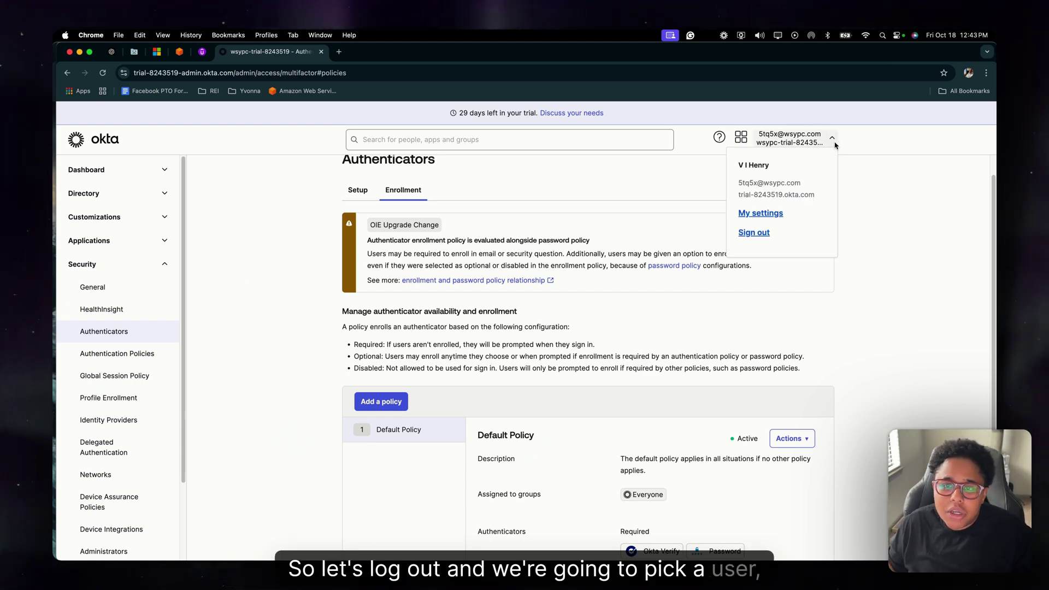
left_click(754, 233)
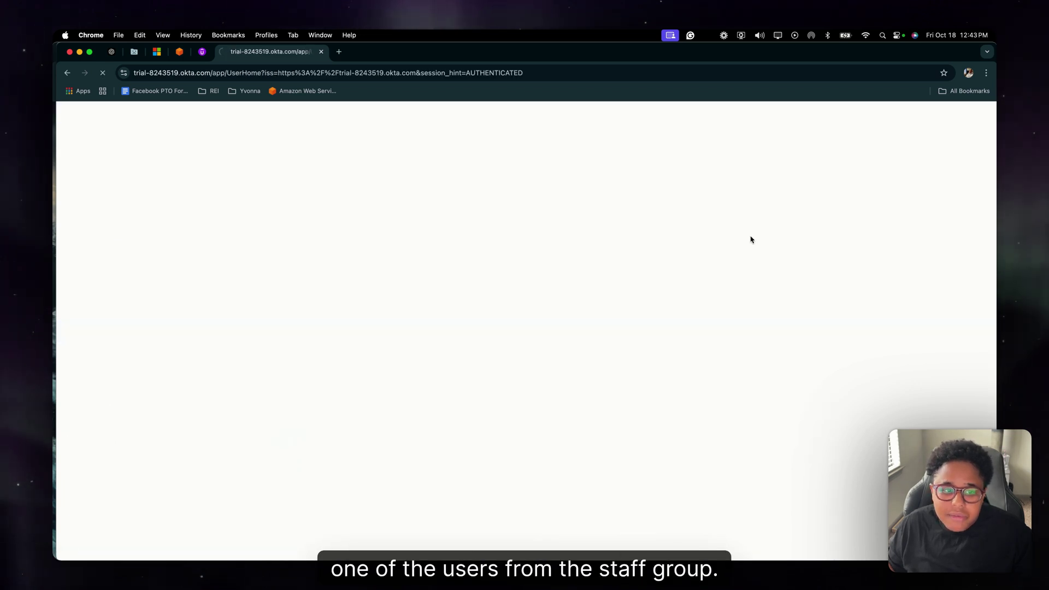
left_click(540, 311)
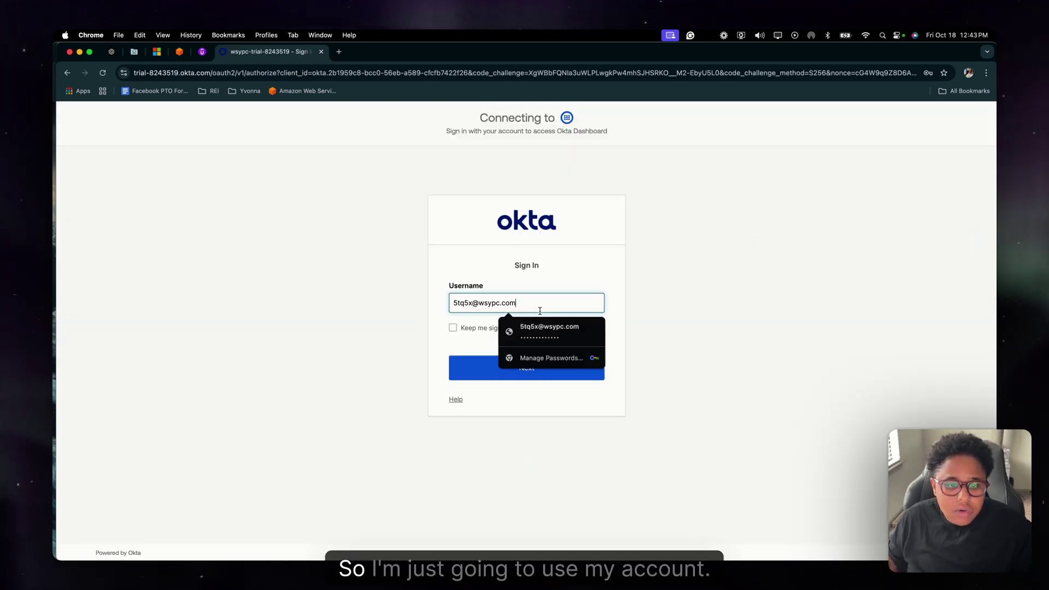
left_click_drag(529, 302, 435, 300)
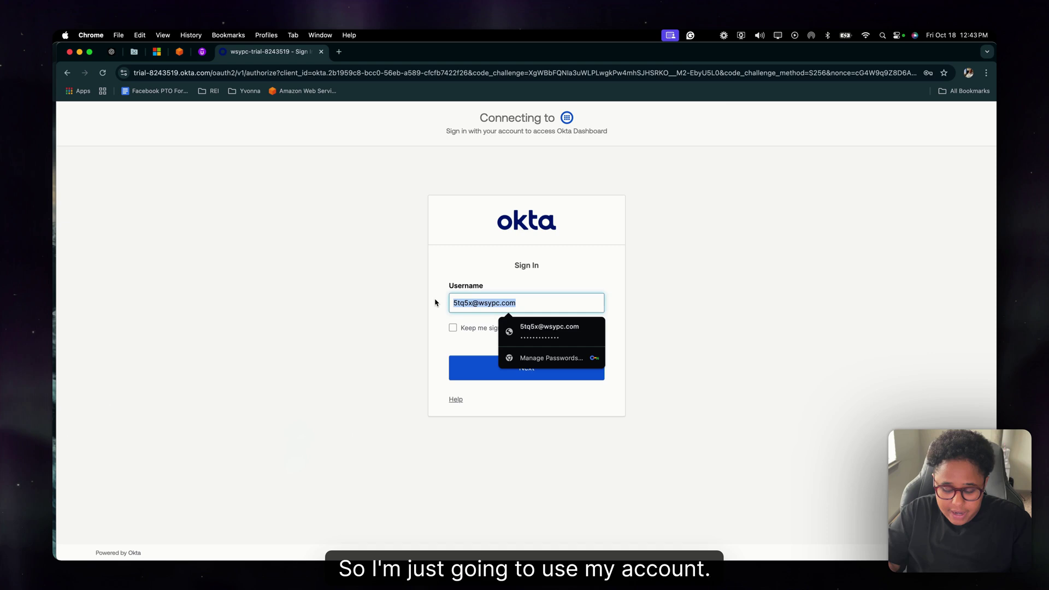
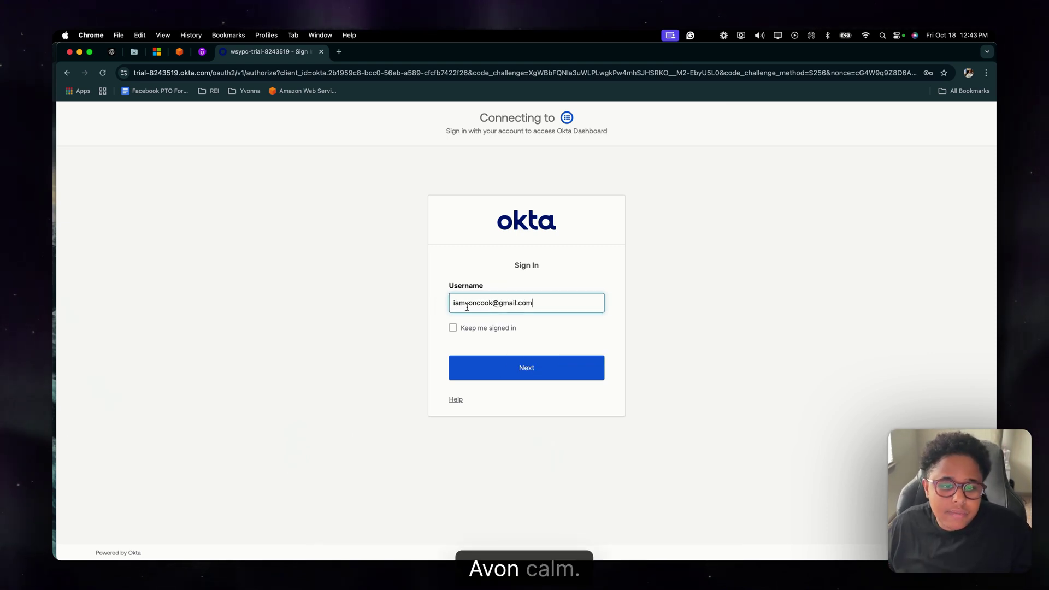
left_click(520, 367)
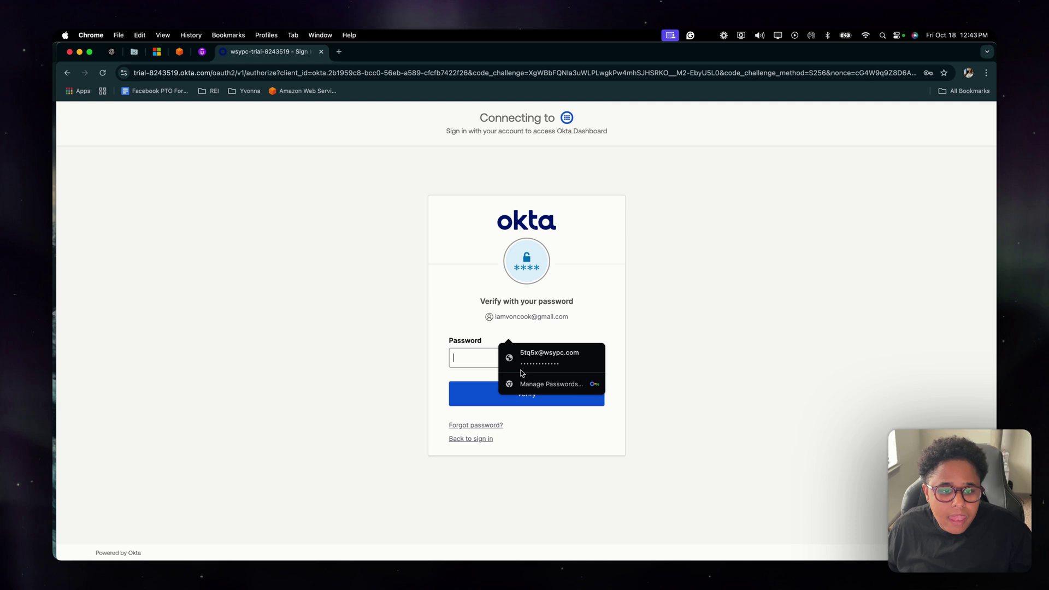
type("******")
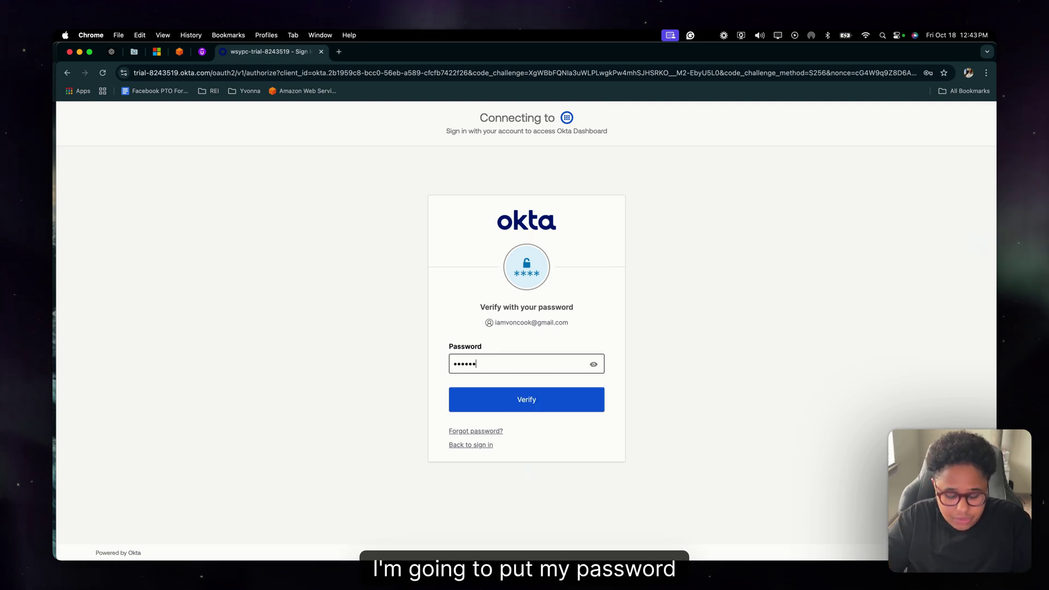
type("***")
key("Return")
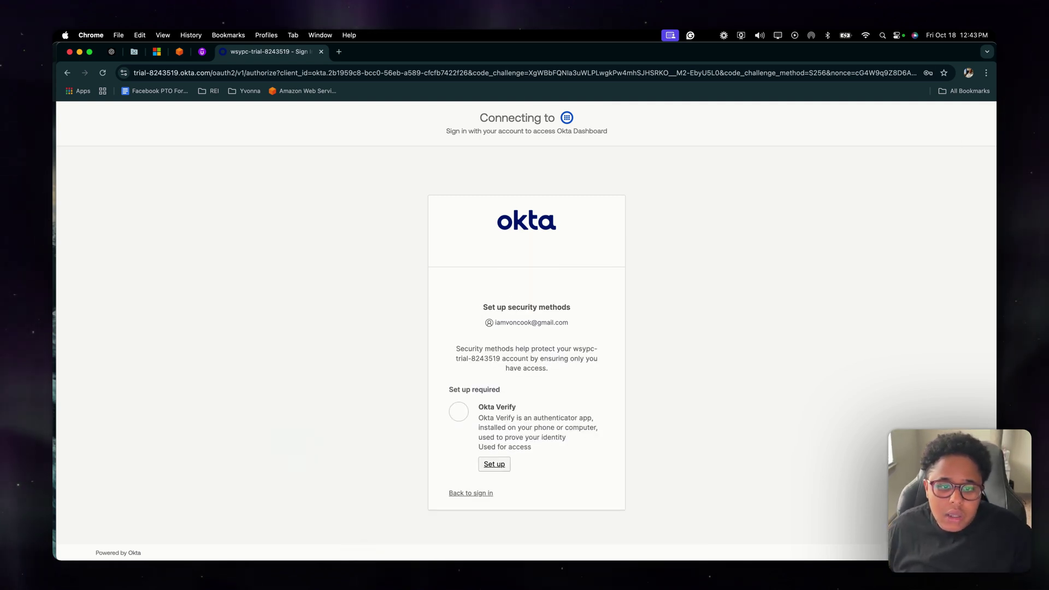